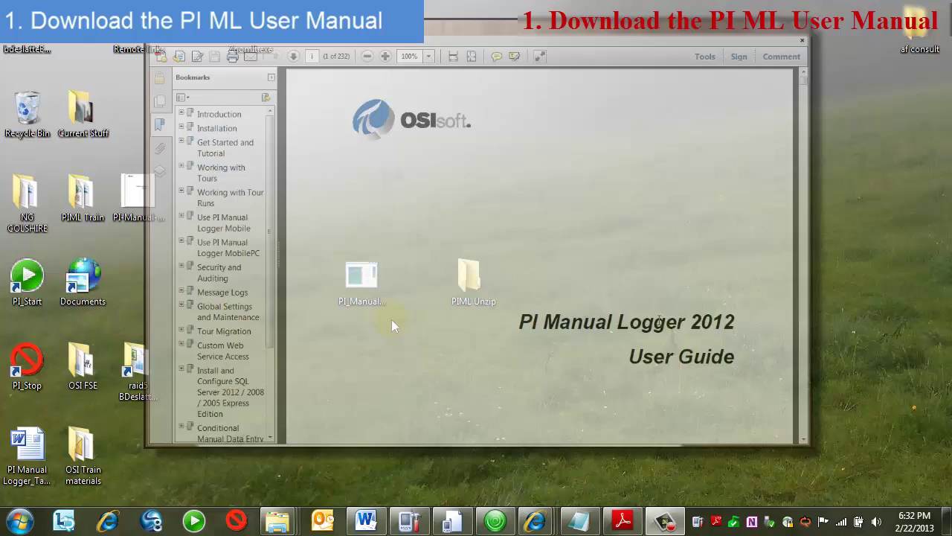
- Jump from the User Guide's Table of Contents to Chapter 2, Installation, and browse it
scroll(652, 253, "down", 3)
scroll(652, 253, "down", 3)
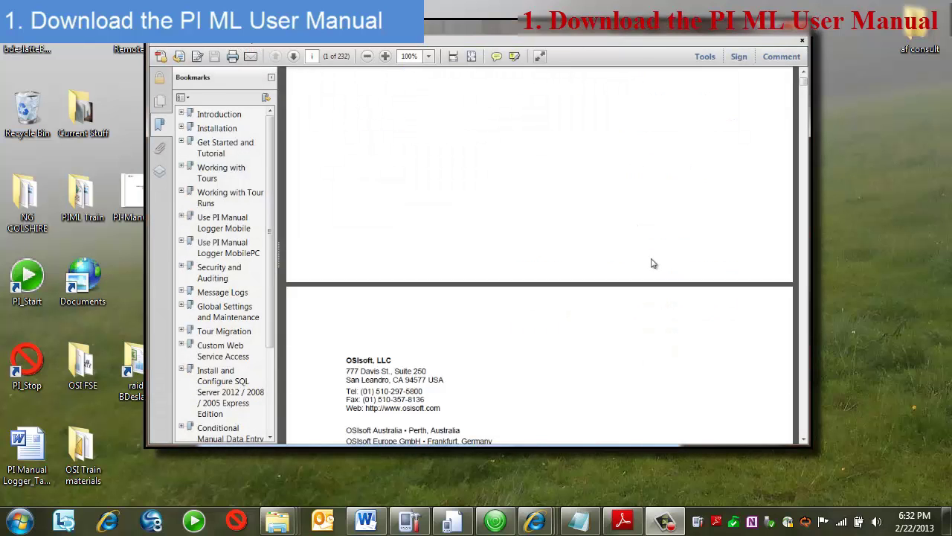
scroll(652, 253, "down", 3)
scroll(650, 264, "down", 3)
scroll(648, 266, "down", 3)
scroll(644, 269, "down", 3)
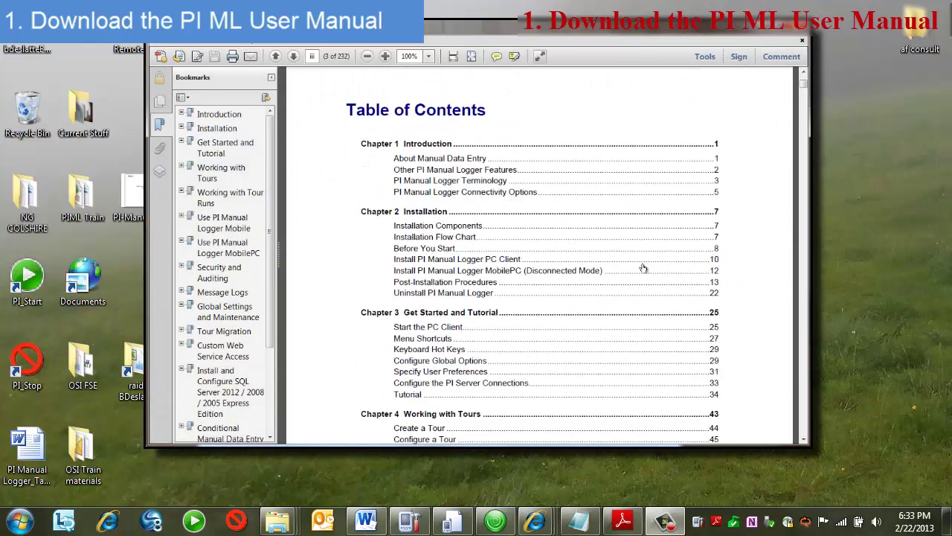
left_click(425, 186)
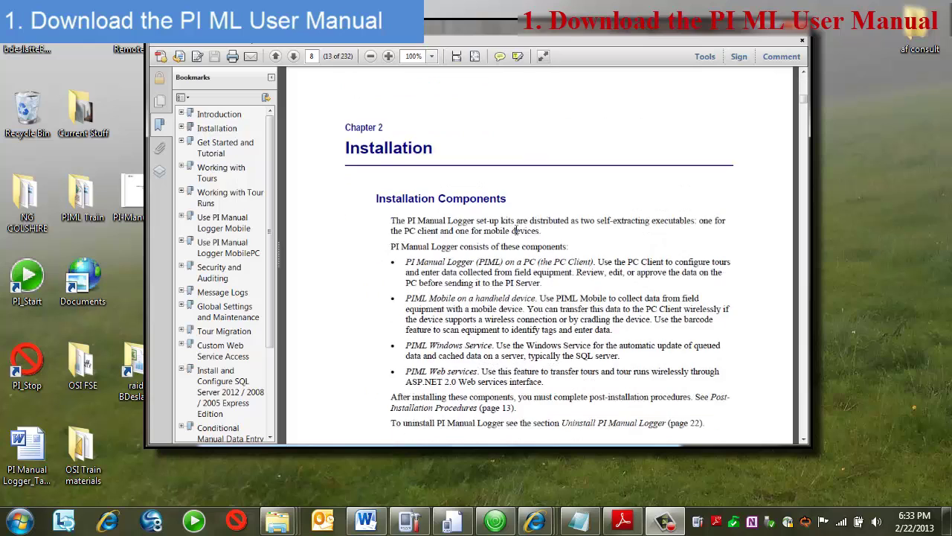
scroll(513, 238, "down", 1)
scroll(521, 237, "down", 3)
scroll(521, 238, "down", 3)
scroll(520, 238, "down", 5)
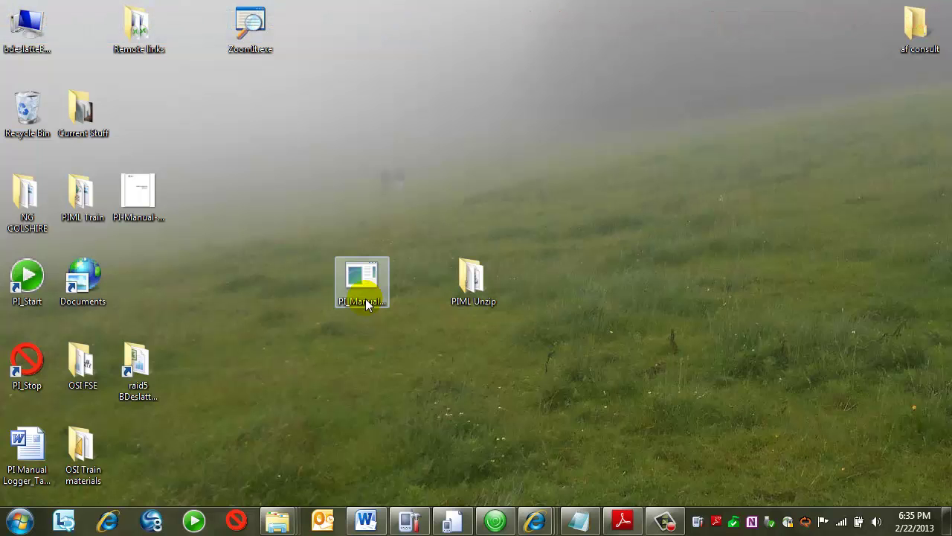
double_click(366, 298)
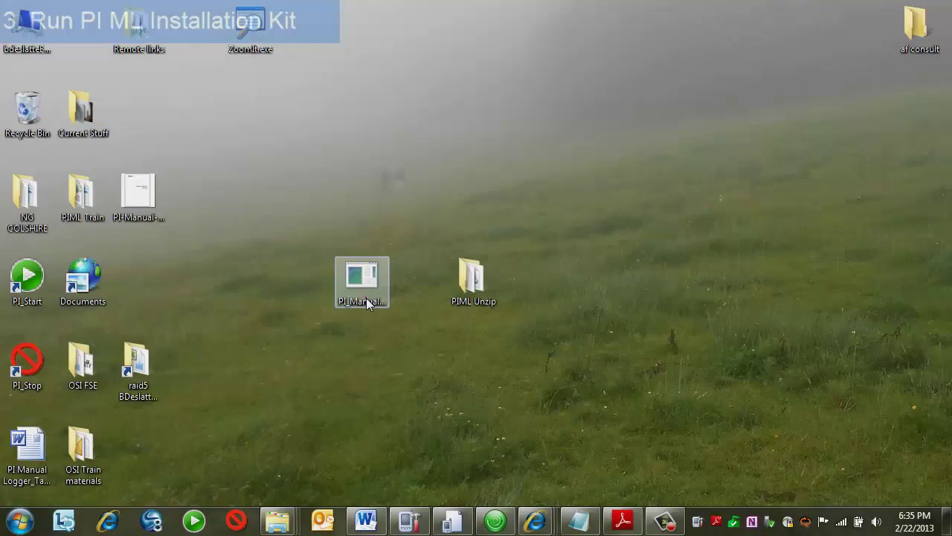
left_click(365, 299)
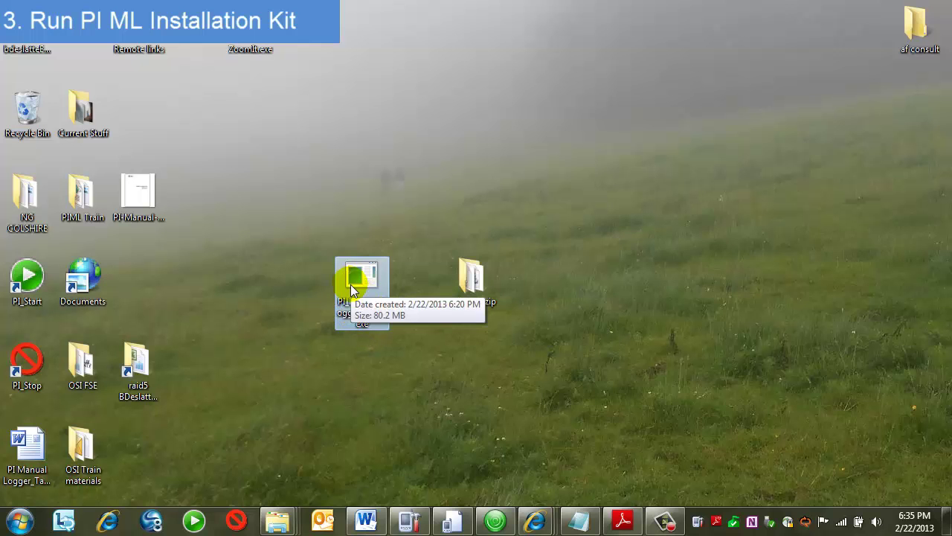
- Run the installer as administrator and unzip its 17 files into the PIML Unzip folder
right_click(352, 285)
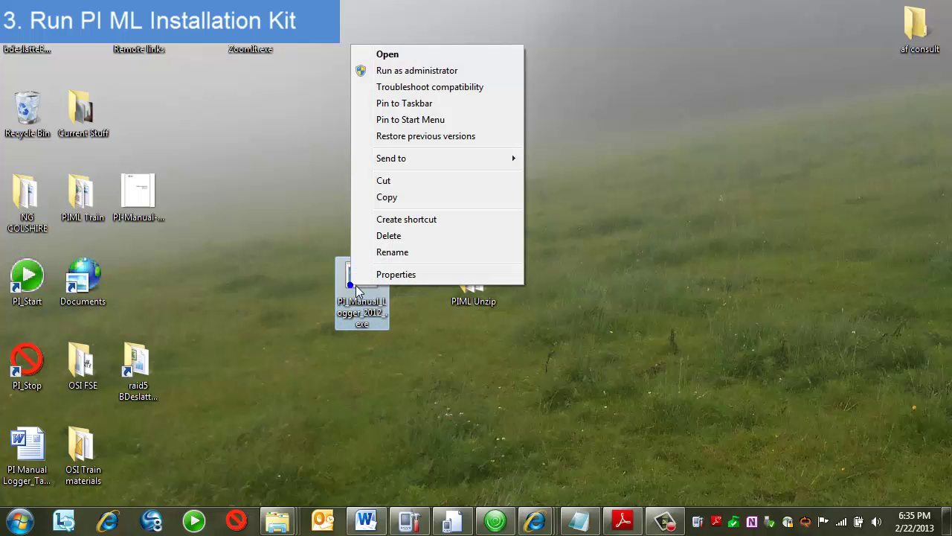
left_click(393, 71)
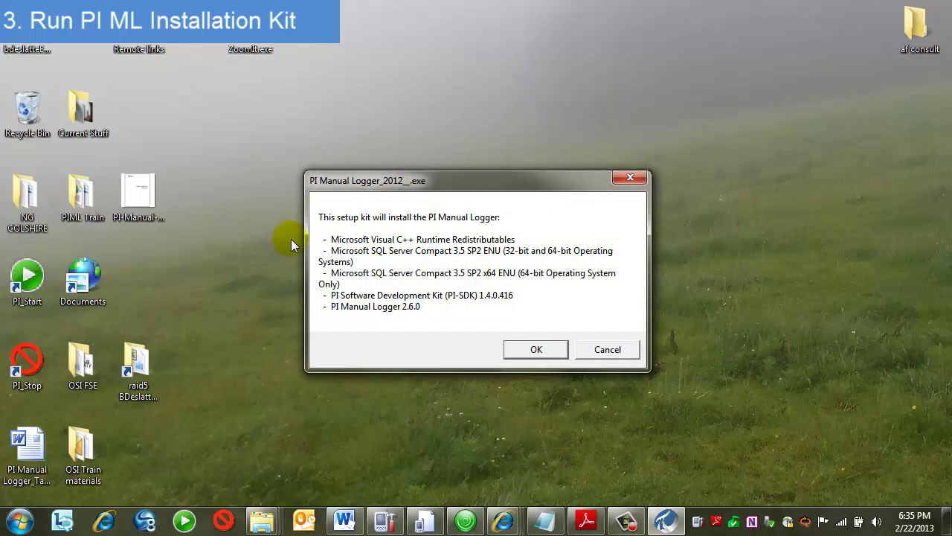
left_click(533, 348)
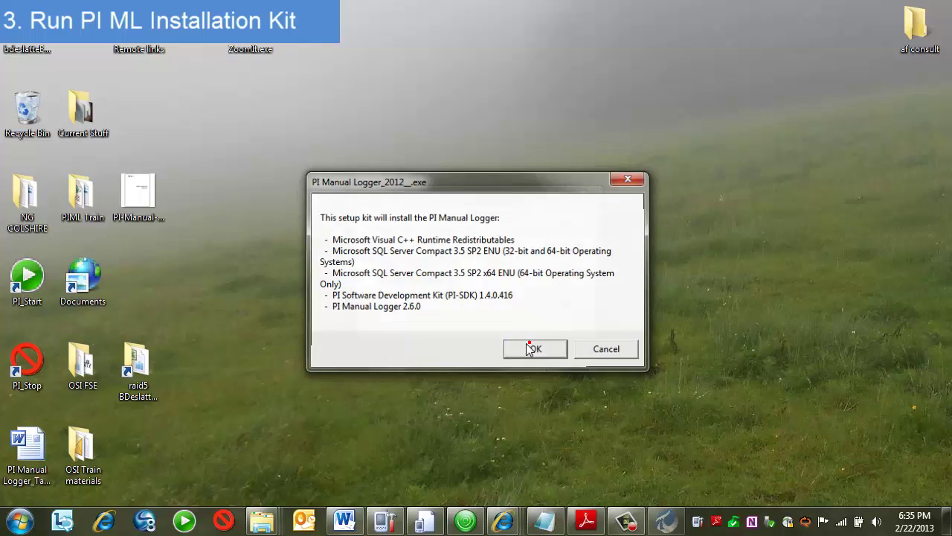
key("ctrl+v")
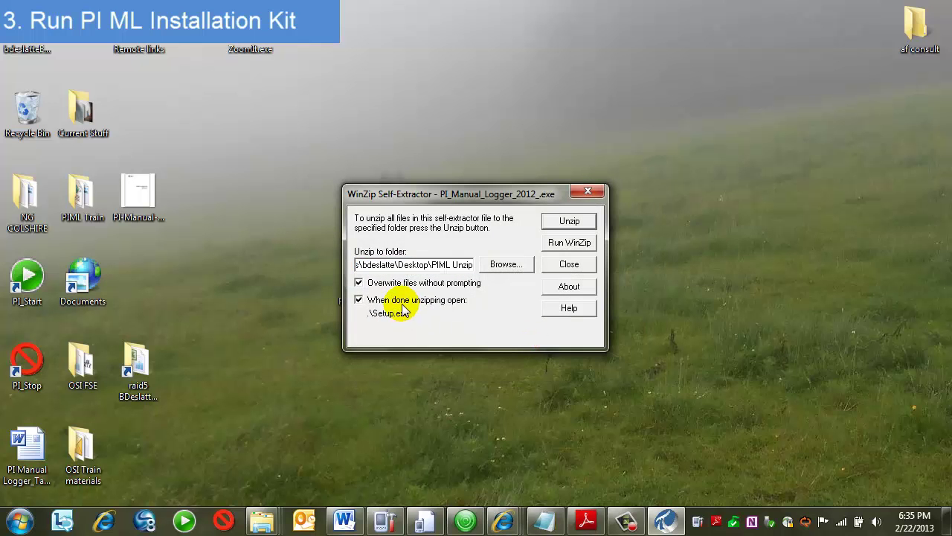
left_click(569, 221)
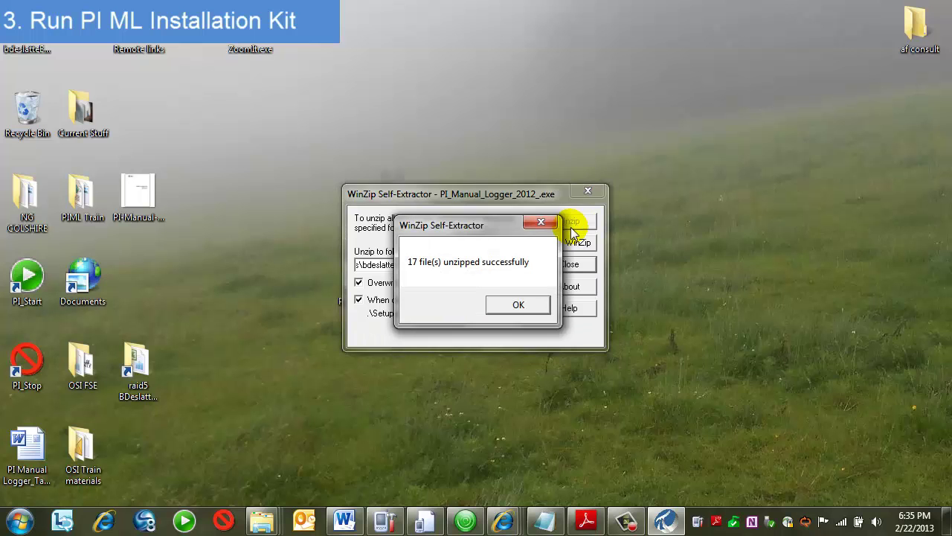
left_click(518, 305)
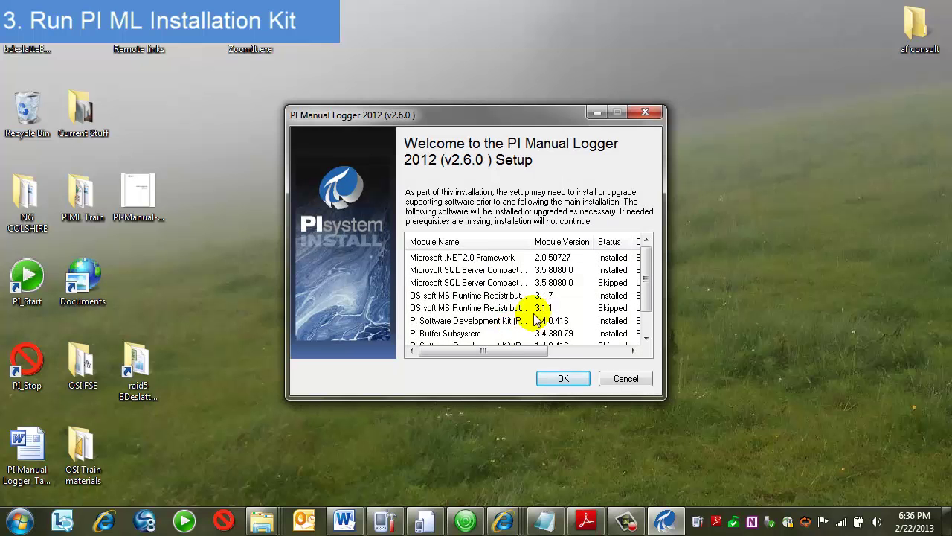
- Accept the prerequisite module list and move past the setup Welcome page
left_click_drag(647, 283, 649, 319)
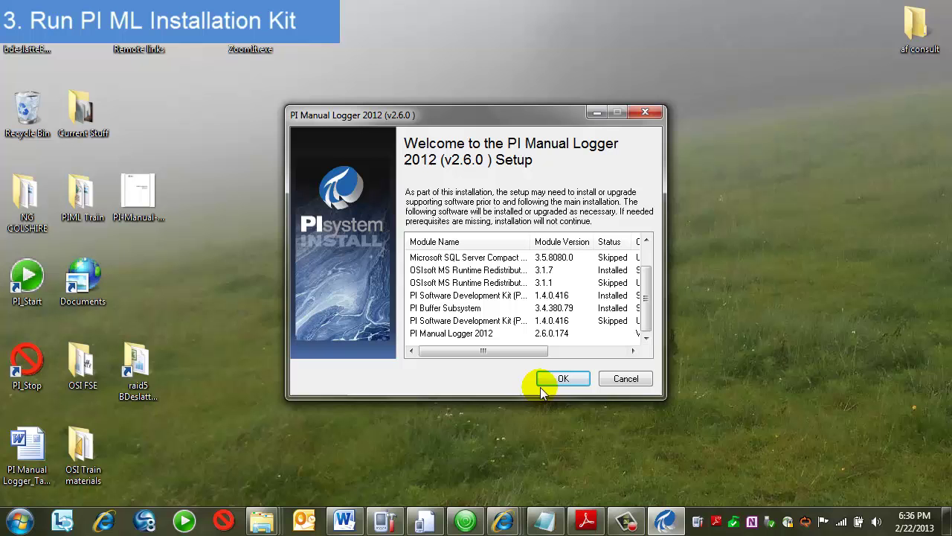
left_click(563, 379)
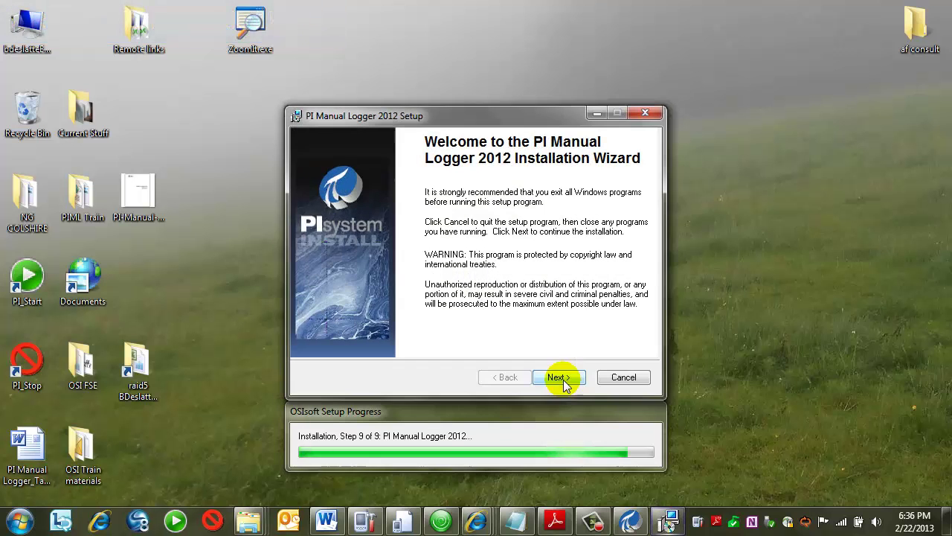
left_click(561, 376)
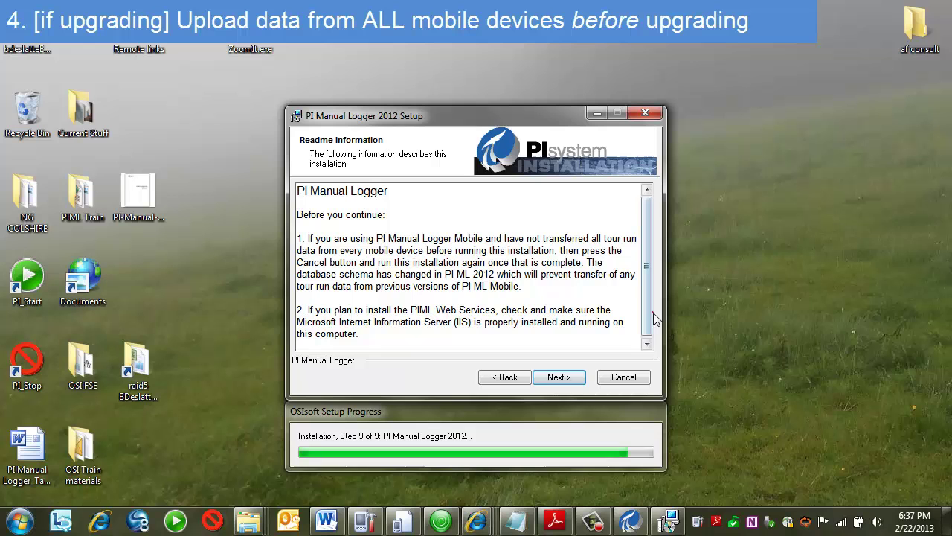
- Review the Readme notes on mobile data transfer and IIS for Web Services
left_click_drag(653, 312, 652, 335)
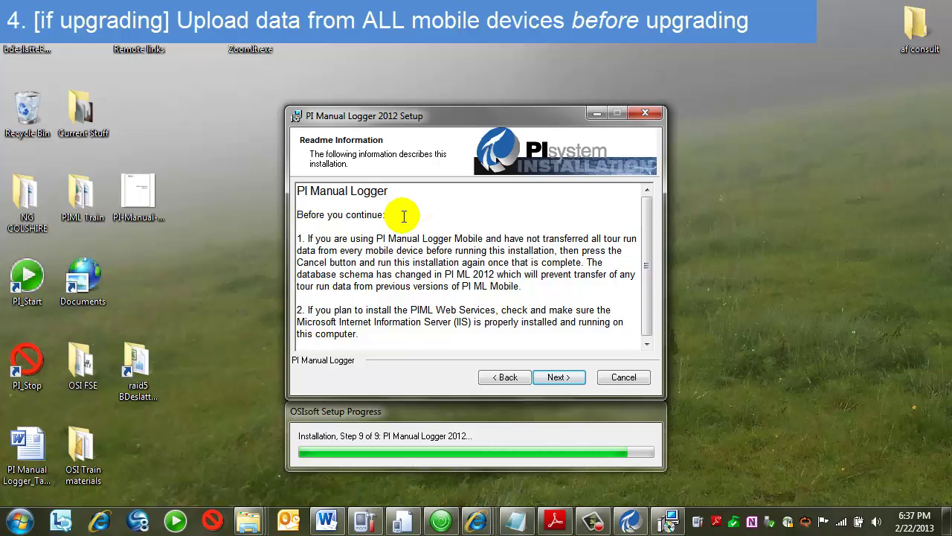
mouse_move(306, 239)
left_mouse_down()
mouse_move(527, 250)
mouse_move(546, 287)
left_mouse_up()
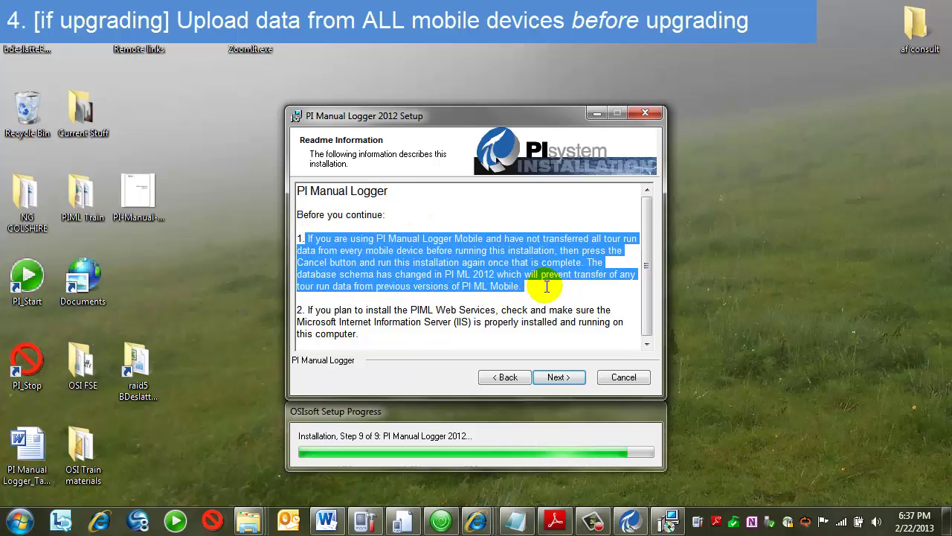
left_click(308, 311)
mouse_move(308, 311)
left_mouse_down()
mouse_move(457, 327)
mouse_move(436, 337)
left_mouse_up()
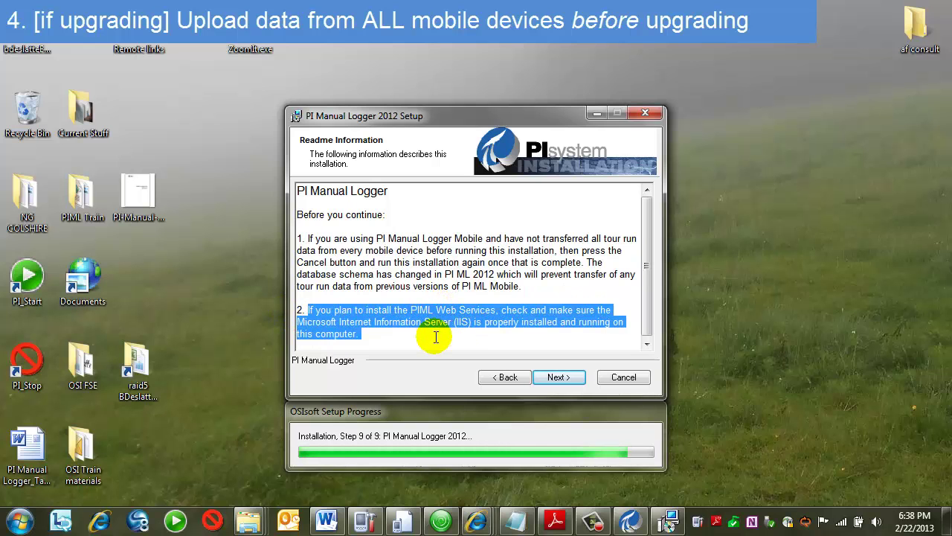
left_click(559, 379)
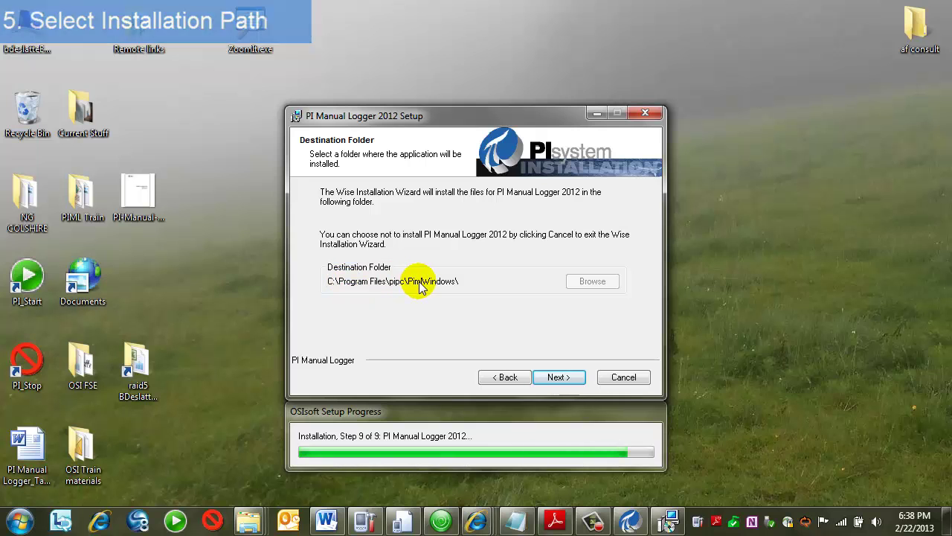
- Keep the default destination folder and set Windows Services to install on the local hard drive
left_click(557, 377)
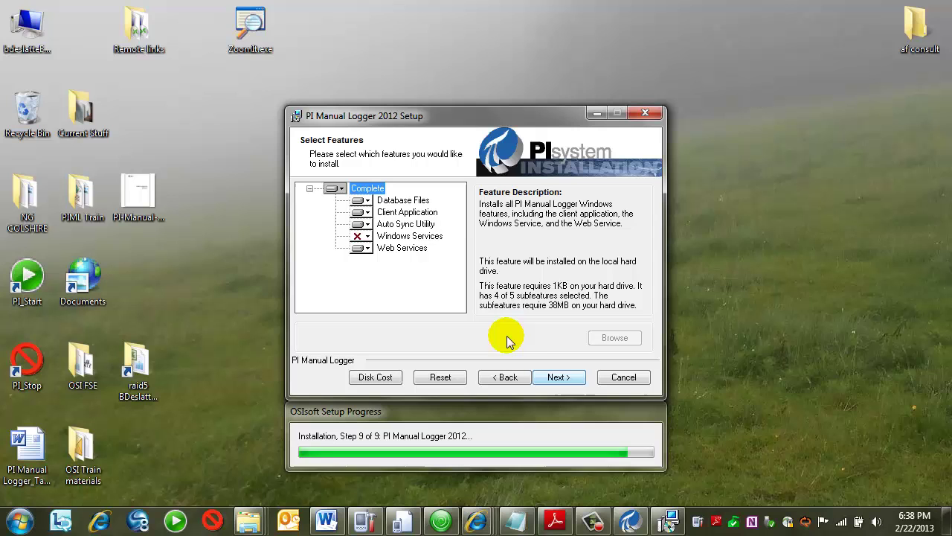
left_click(366, 235)
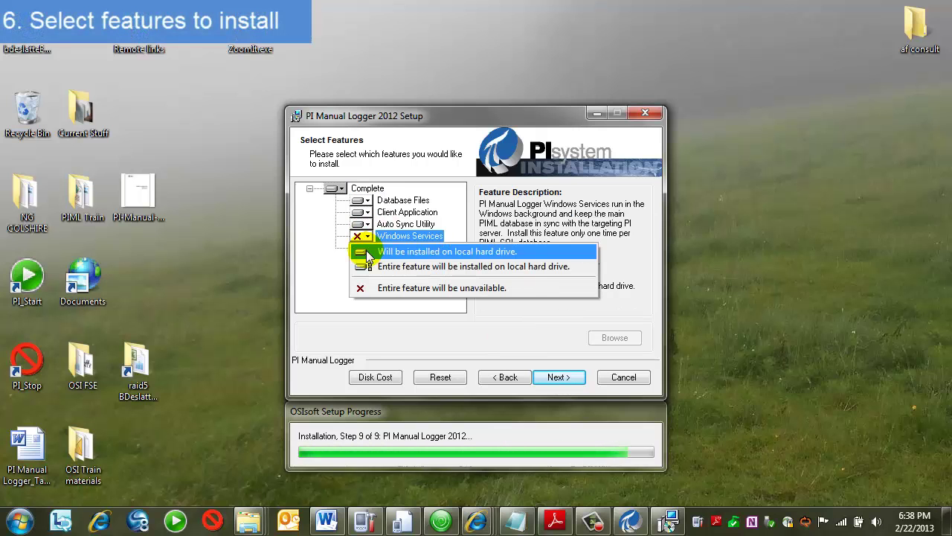
left_click(365, 251)
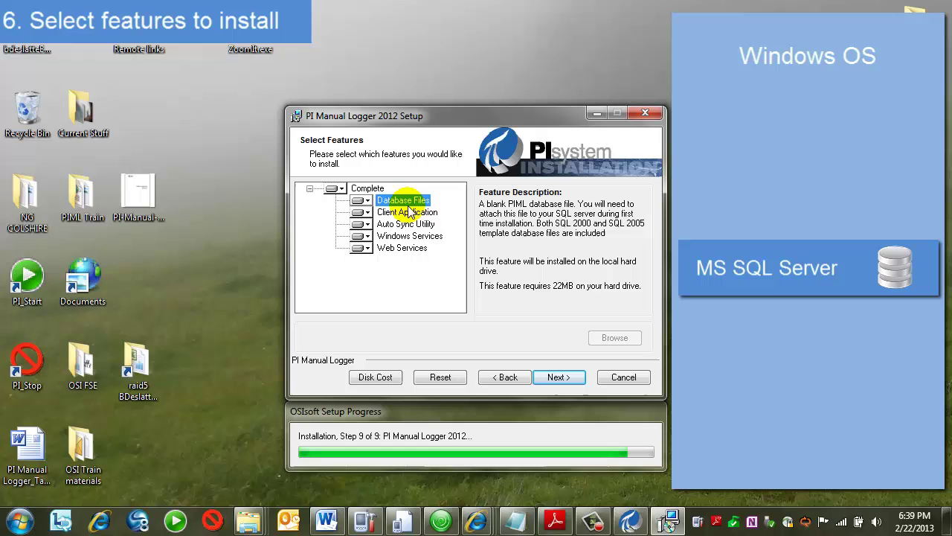
- Review the Database Files, Client Application and Auto Sync Utility features, leaving them unchanged
left_click(366, 202)
left_click(482, 214)
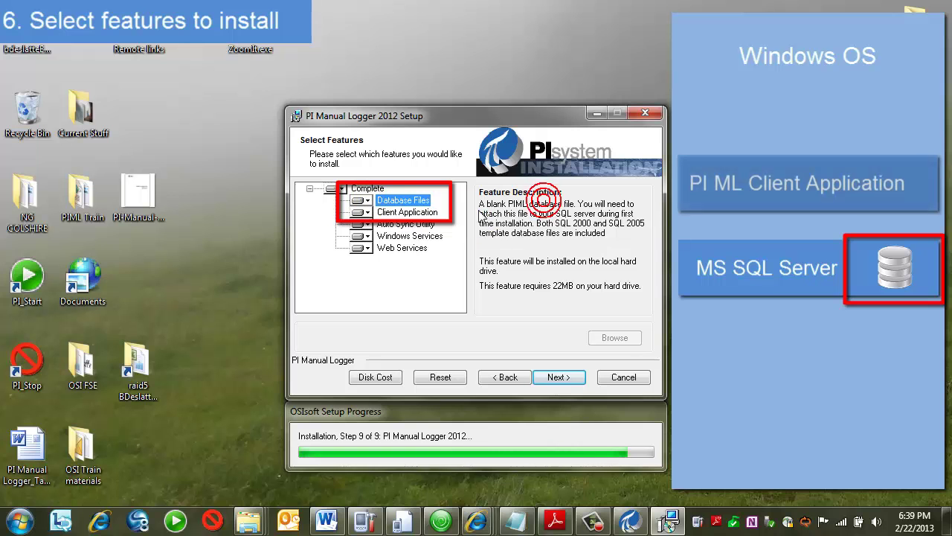
left_click(417, 212)
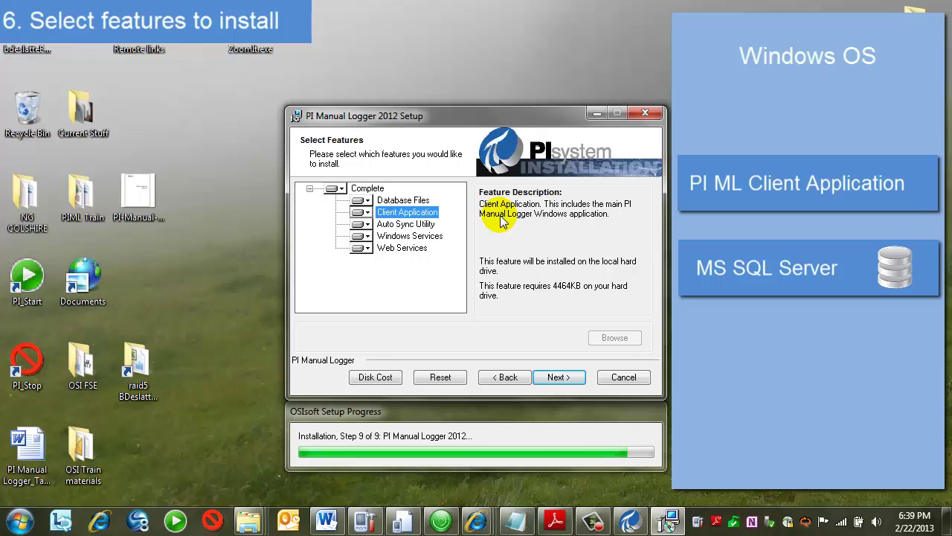
left_click(400, 228)
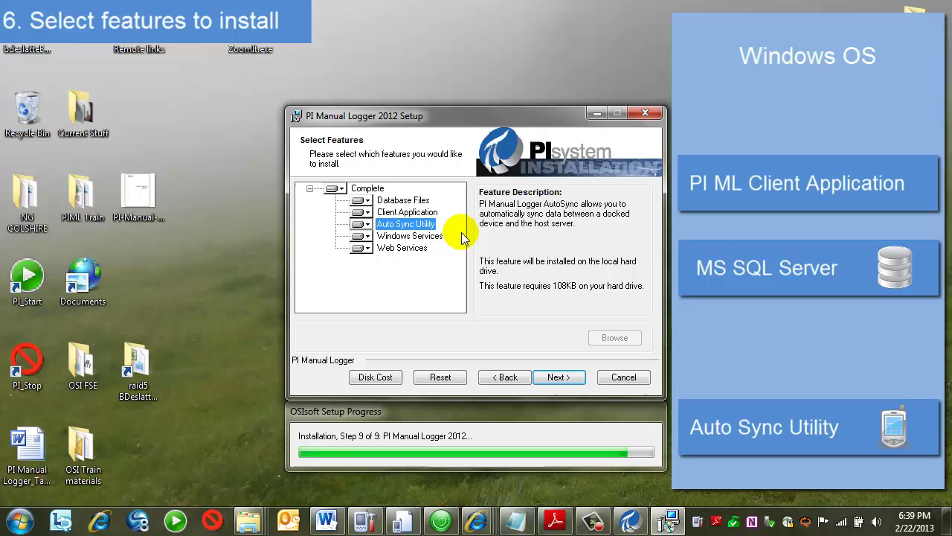
- Read the Windows Services and Web Services descriptions, Web Services needing 1606KB locally
left_click(401, 236)
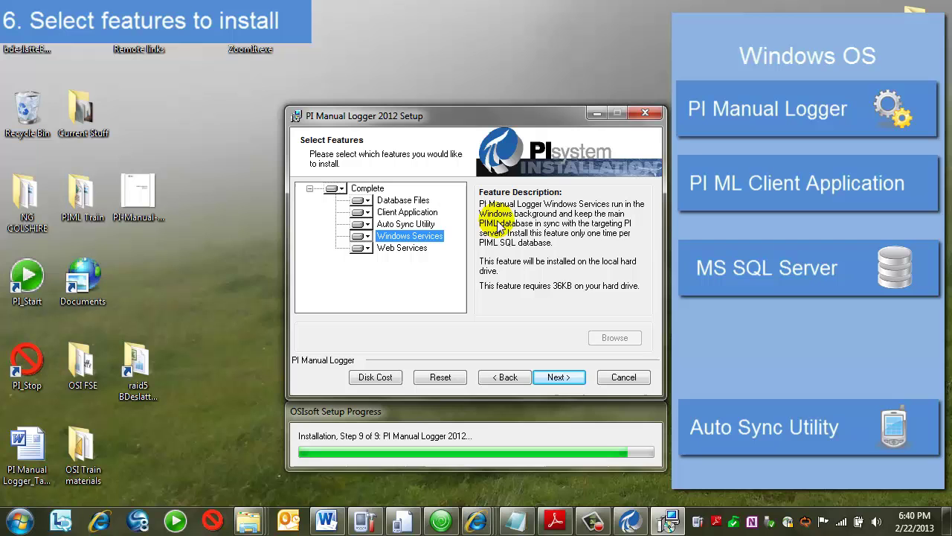
left_click(401, 249)
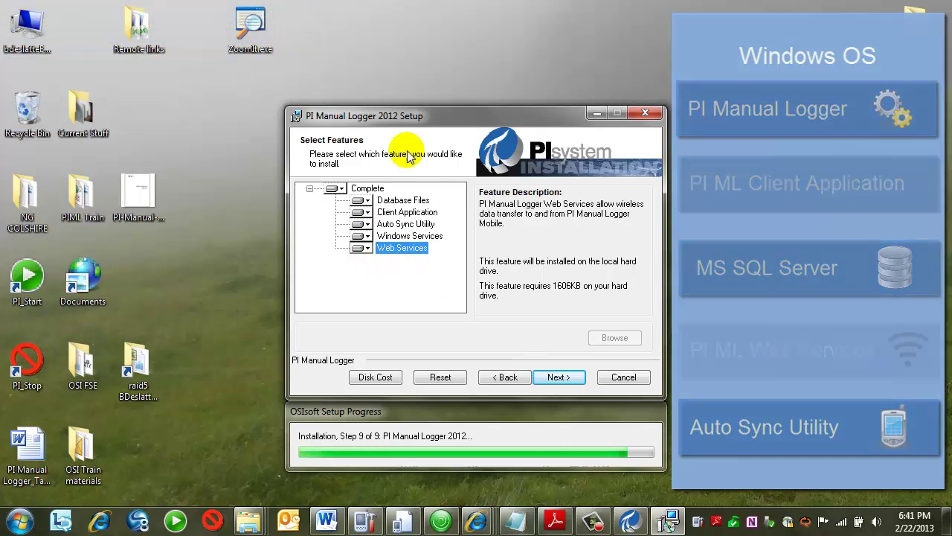
- Host the web services on the IIS Default Web Site and run the installation
left_click(558, 377)
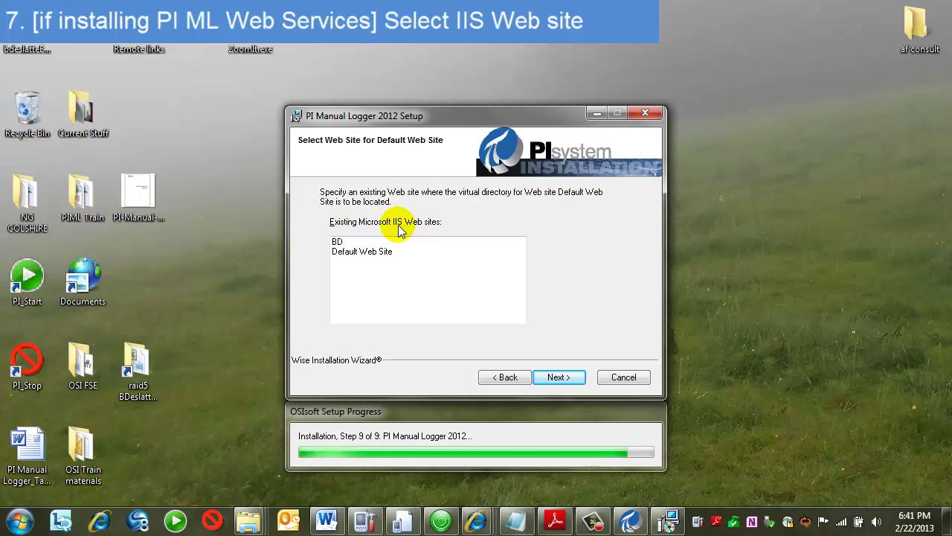
left_click(349, 253)
left_click(556, 378)
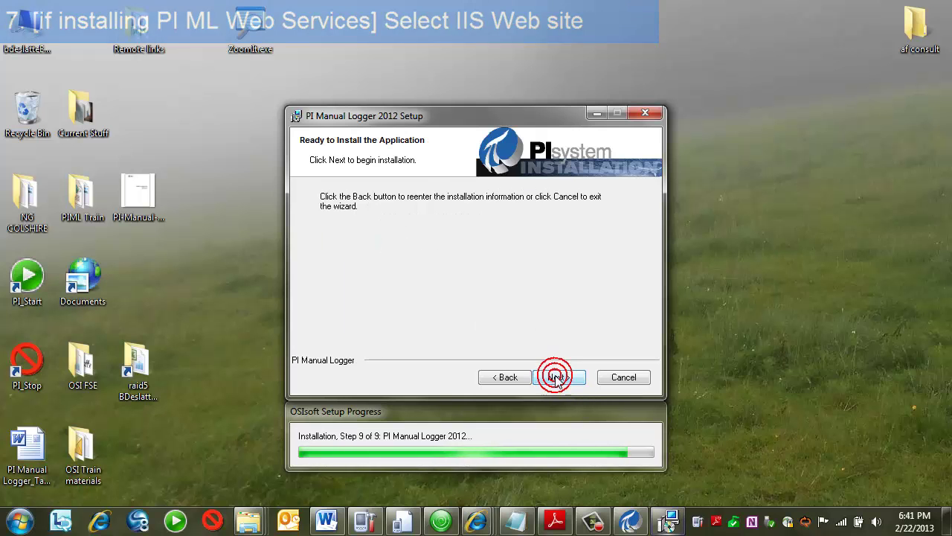
left_click(556, 377)
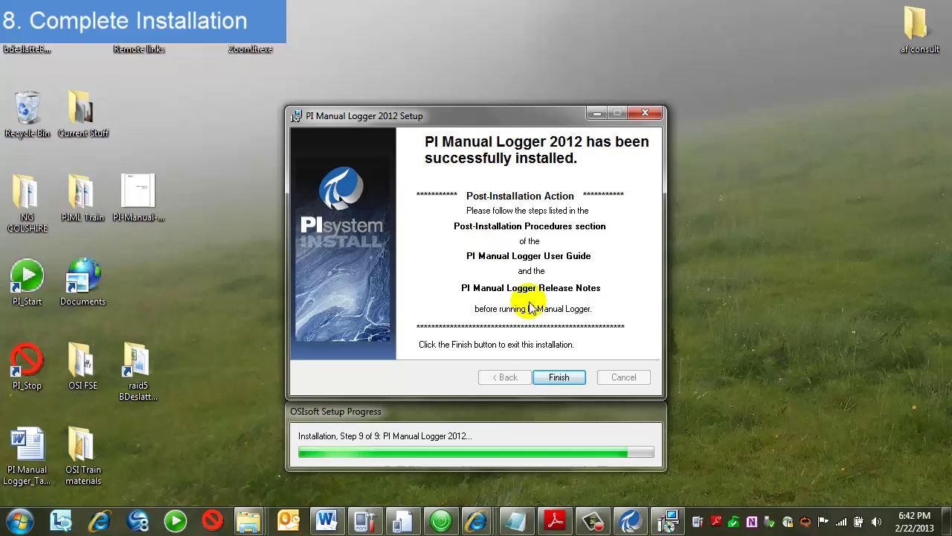
- Finish the wizard, review the installed module list, and close the completion summary
left_click(560, 377)
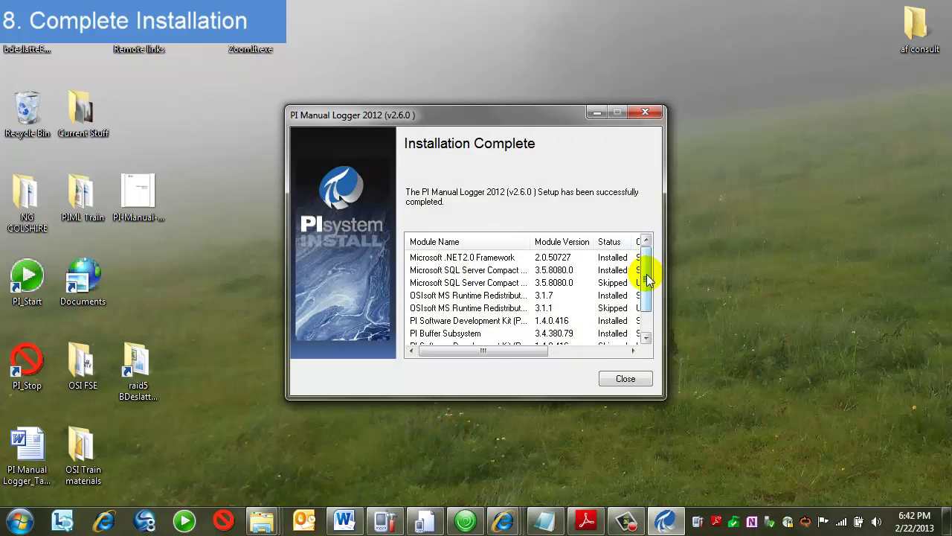
scroll(644, 268, "down", 1)
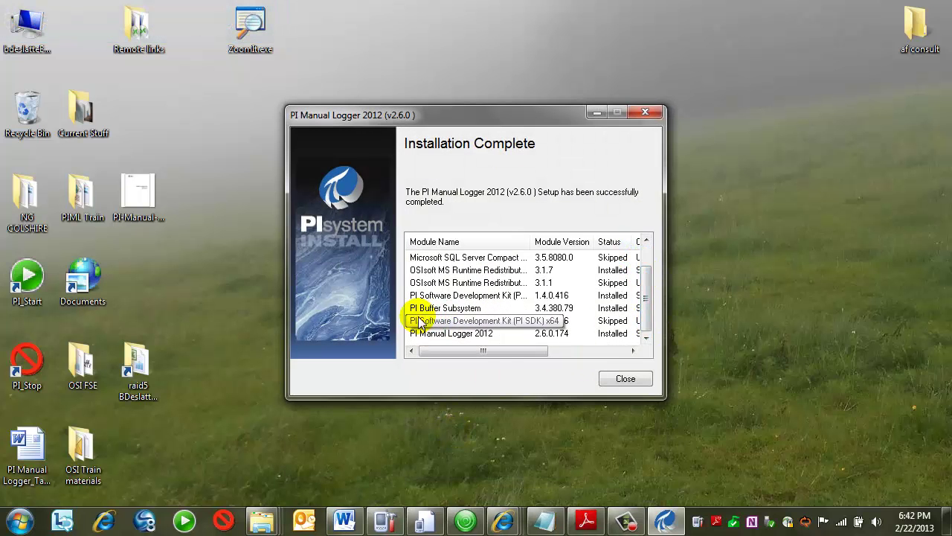
left_click(624, 380)
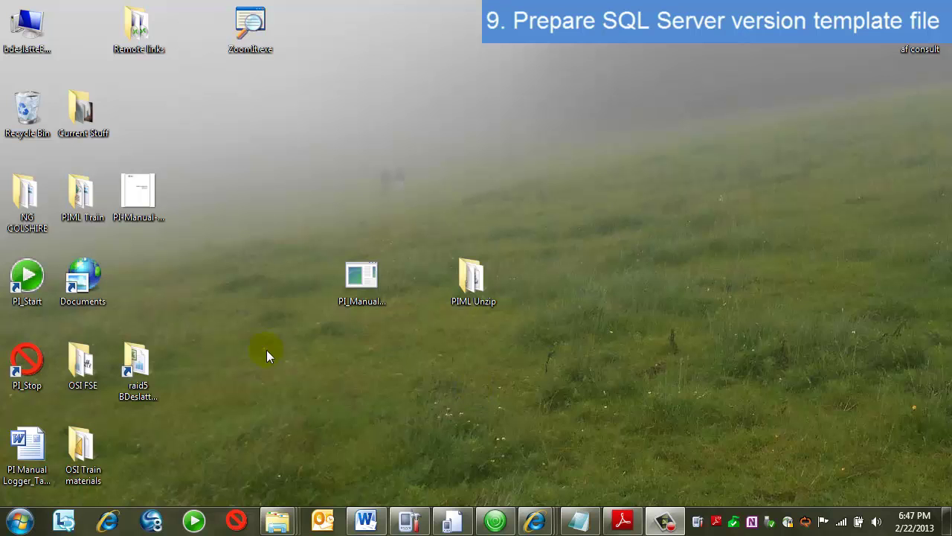
- Browse to C:\Program Files\pipc\PimlWindows\Data to list the database and log files
double_click(28, 28)
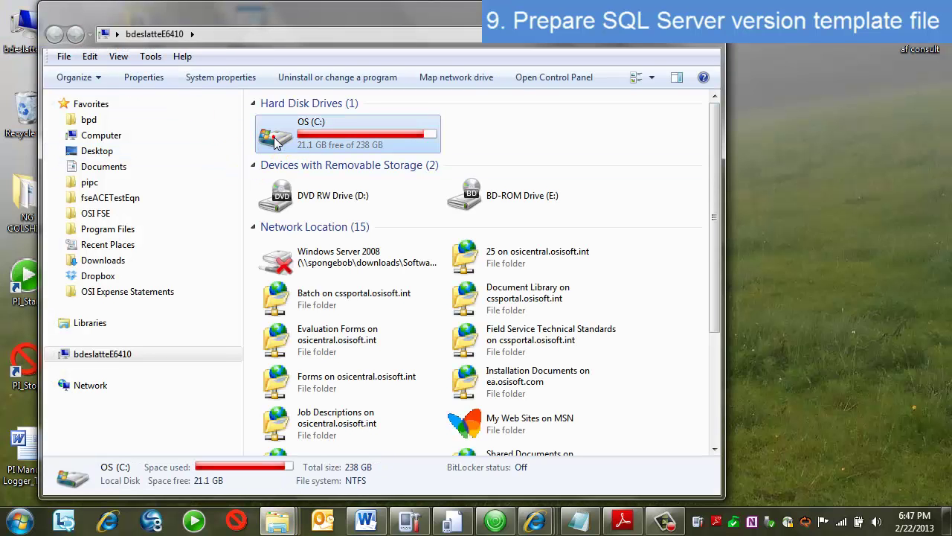
double_click(277, 141)
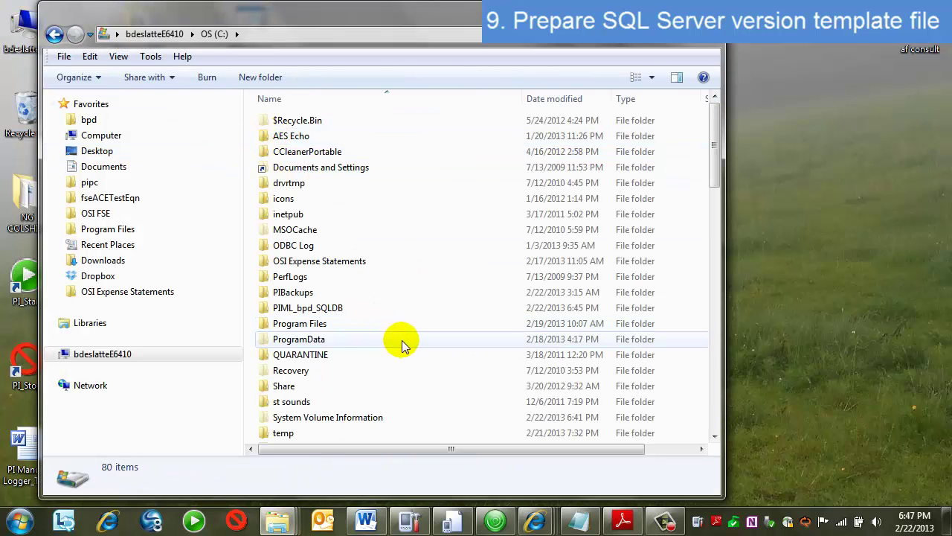
double_click(271, 326)
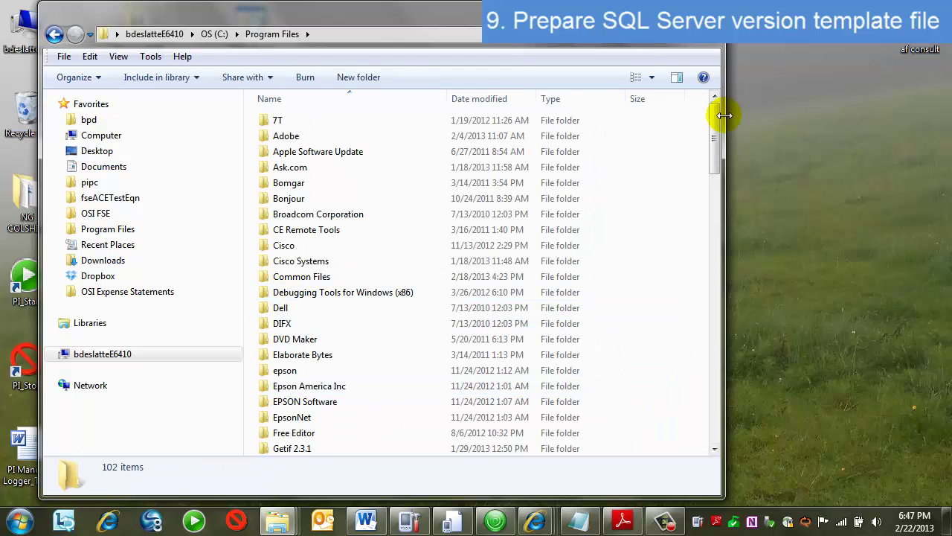
mouse_move(715, 132)
left_mouse_down()
mouse_move(714, 235)
mouse_move(695, 342)
left_mouse_up()
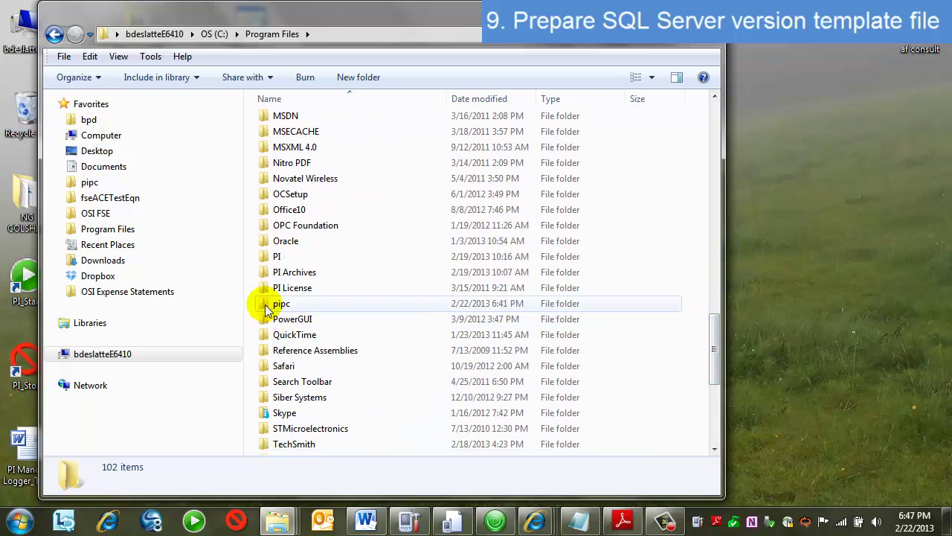
double_click(265, 303)
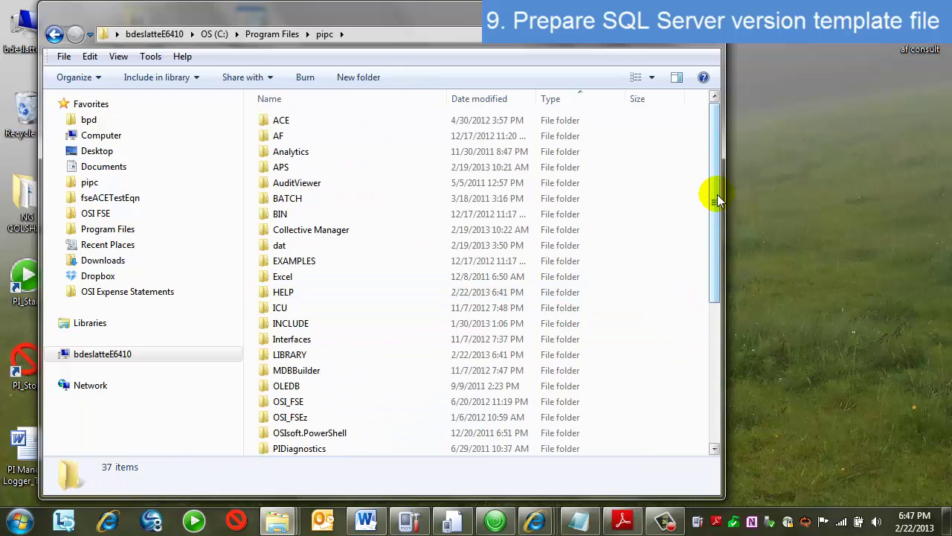
scroll(712, 208, "down", 1)
scroll(711, 208, "down", 3)
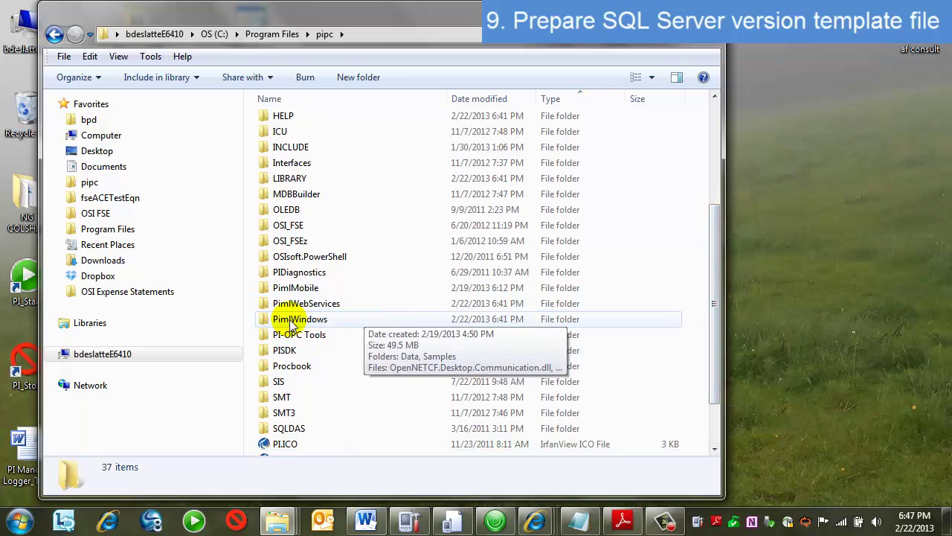
double_click(290, 320)
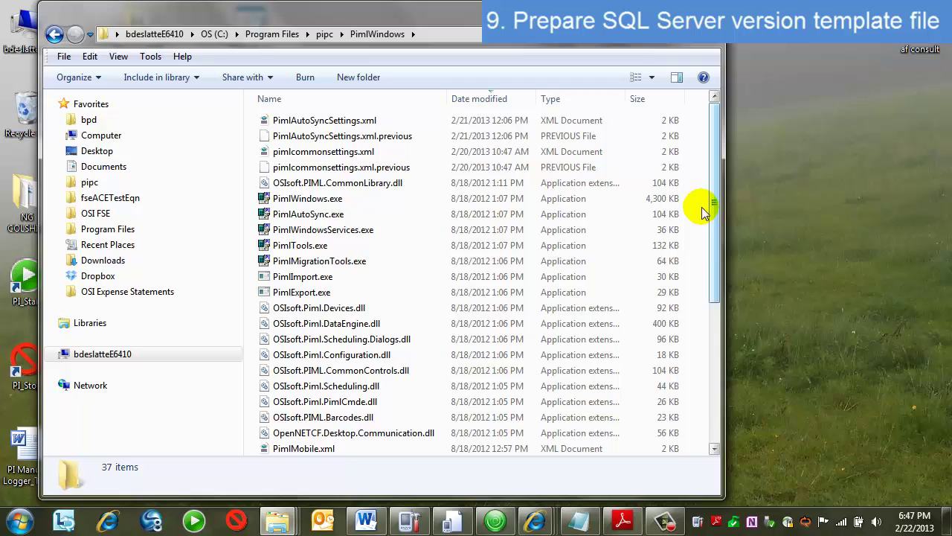
mouse_move(712, 208)
left_mouse_down()
mouse_move(705, 519)
mouse_move(707, 472)
left_mouse_up()
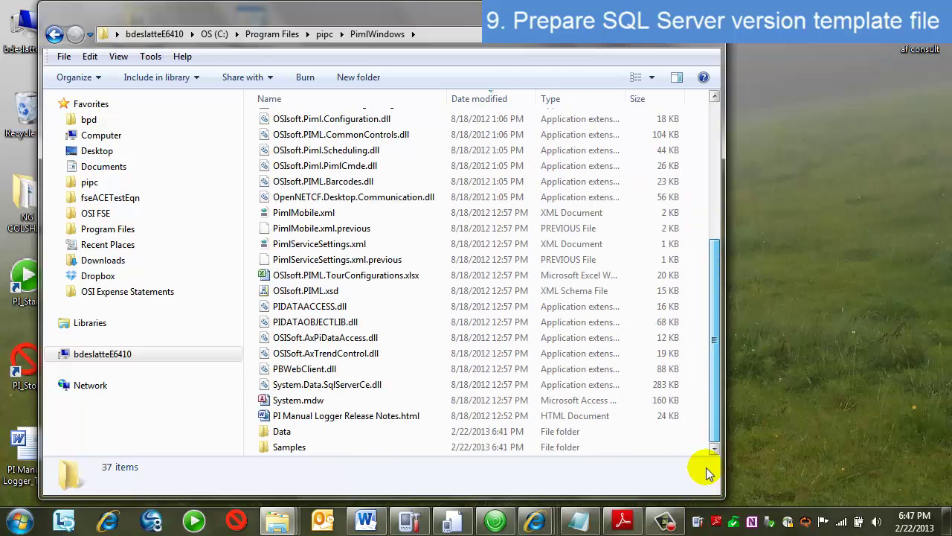
double_click(267, 430)
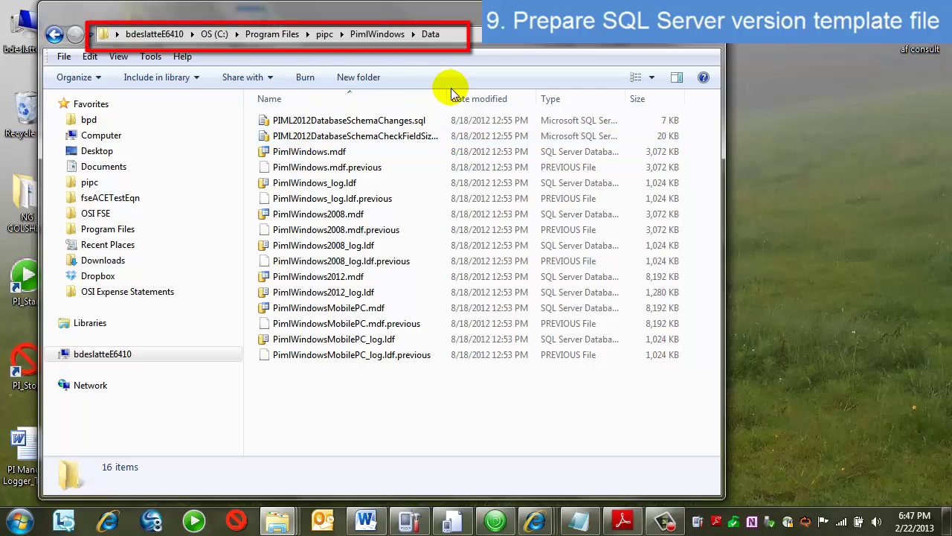
- Copy PimlWindows2008.mdf and PimlWindows2008_log.ldf
left_click_drag(450, 95, 481, 99)
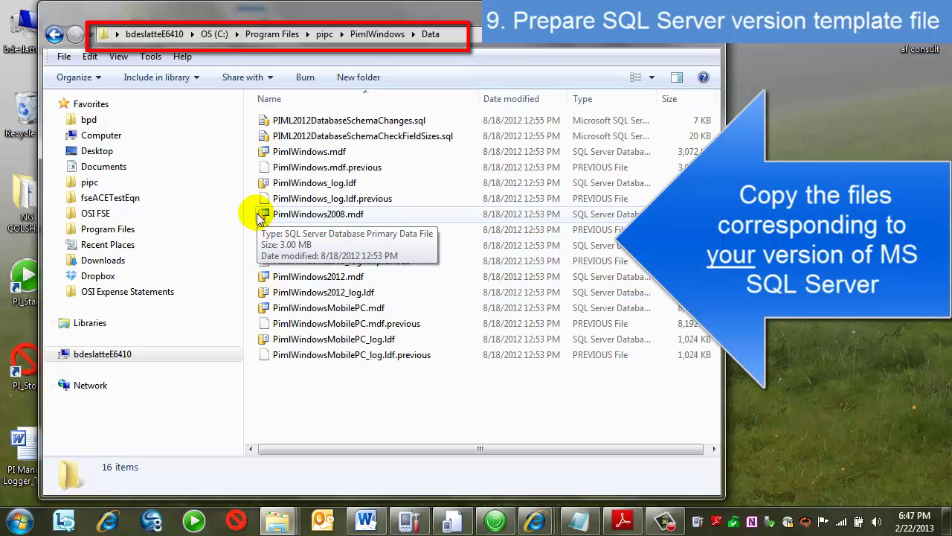
left_click(276, 216)
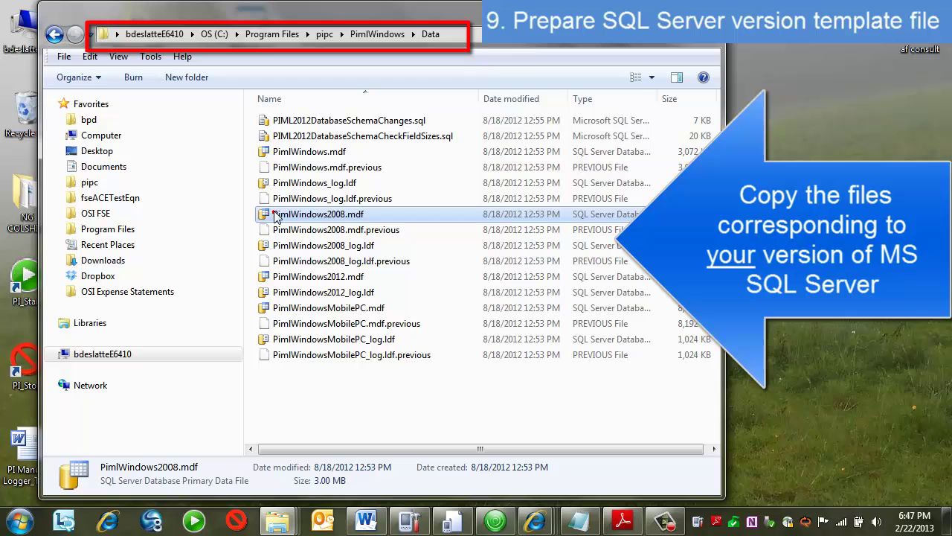
left_click(301, 245, "ctrl")
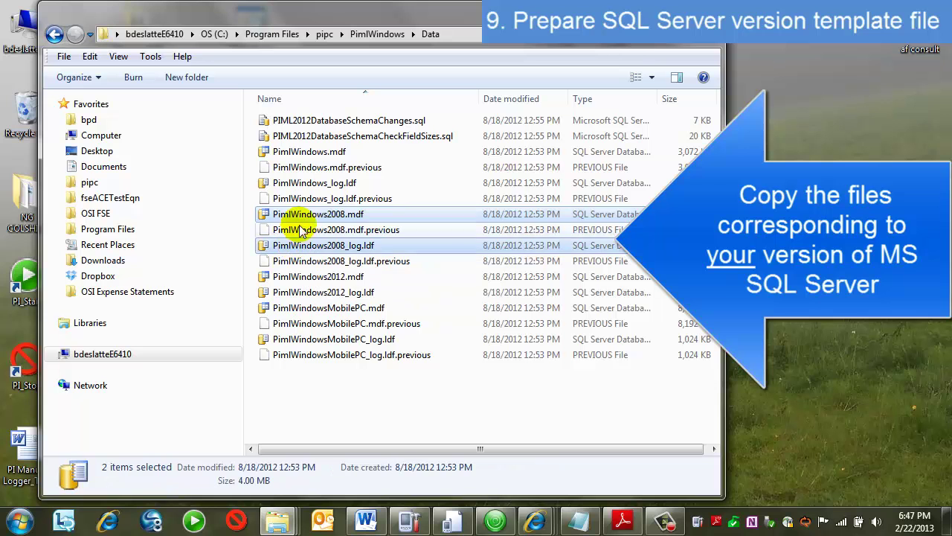
right_click(314, 217)
left_click(334, 260)
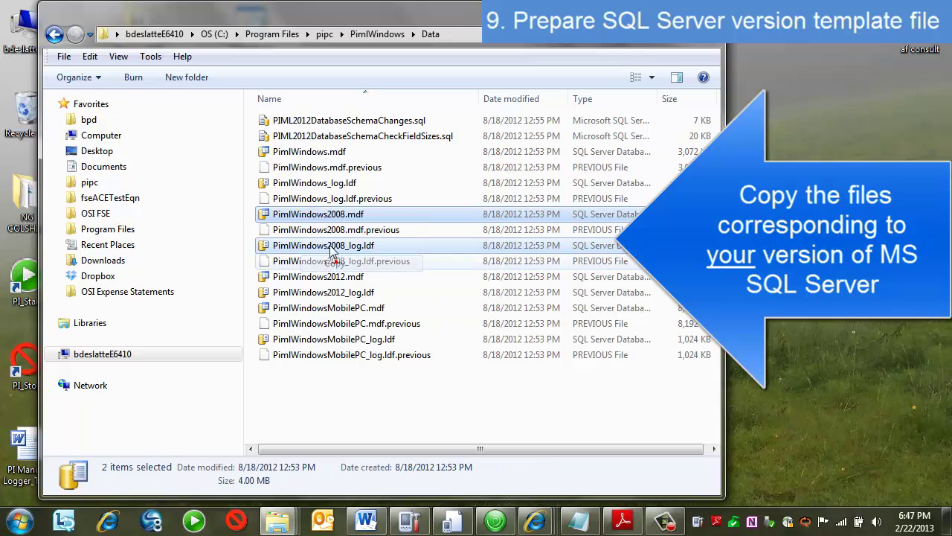
- Create a new folder named MYPIMLdbs on the C: drive
left_click(214, 34)
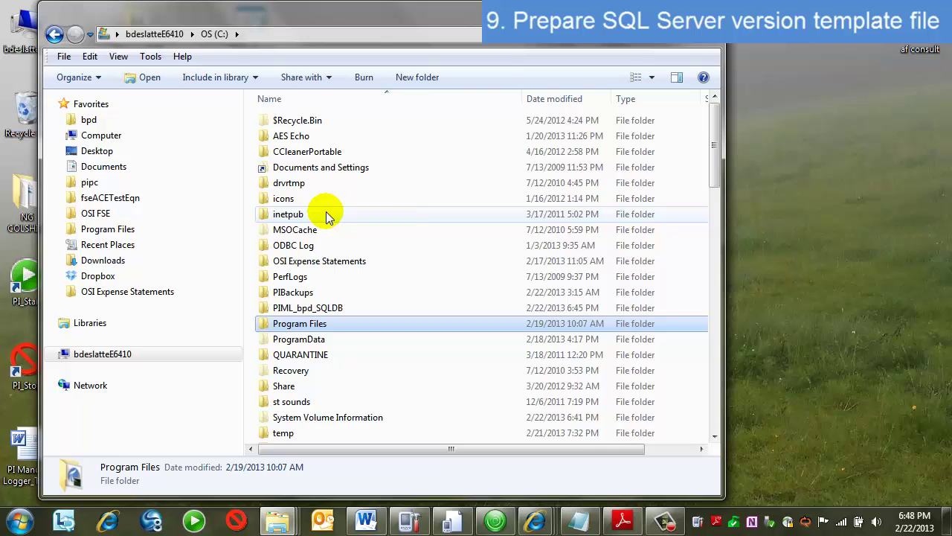
right_click(414, 204)
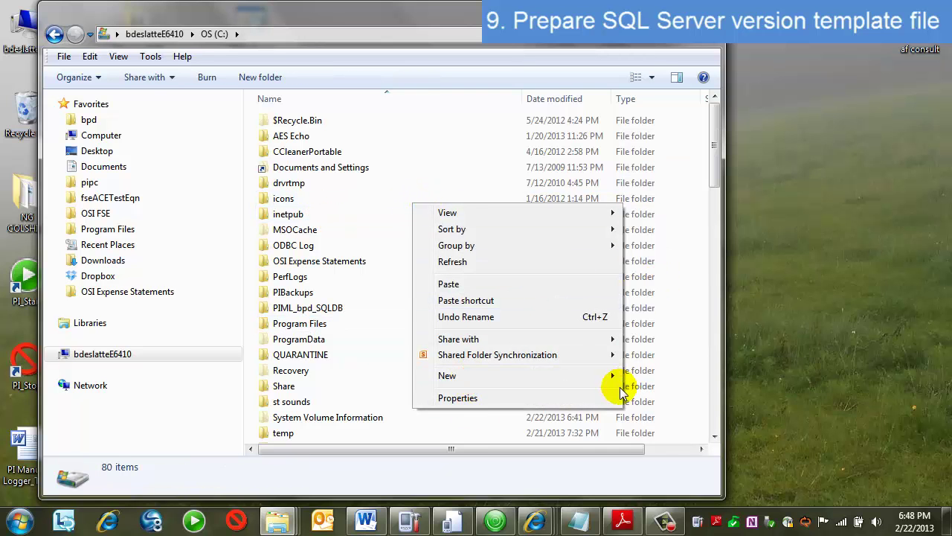
mouse_move(448, 375)
left_click(649, 140)
type("MYP")
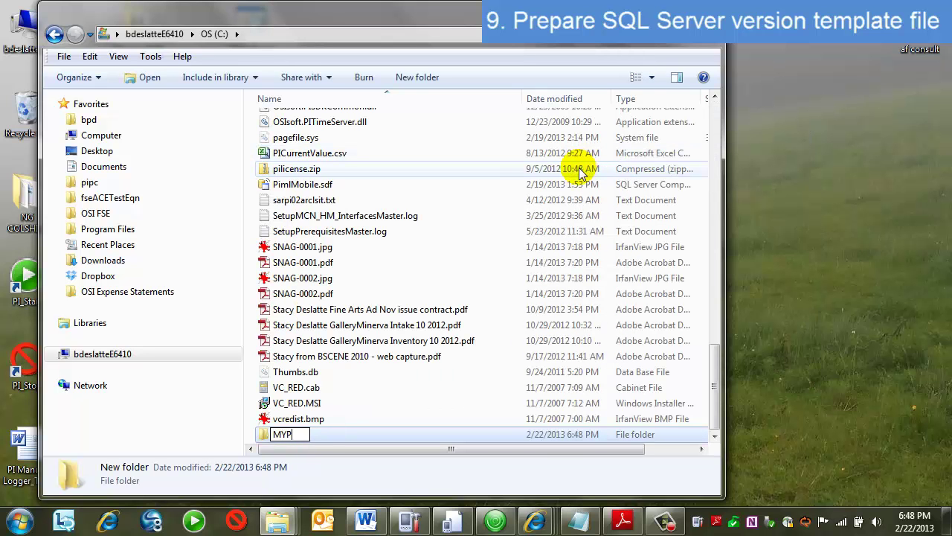
type("IMLdbs")
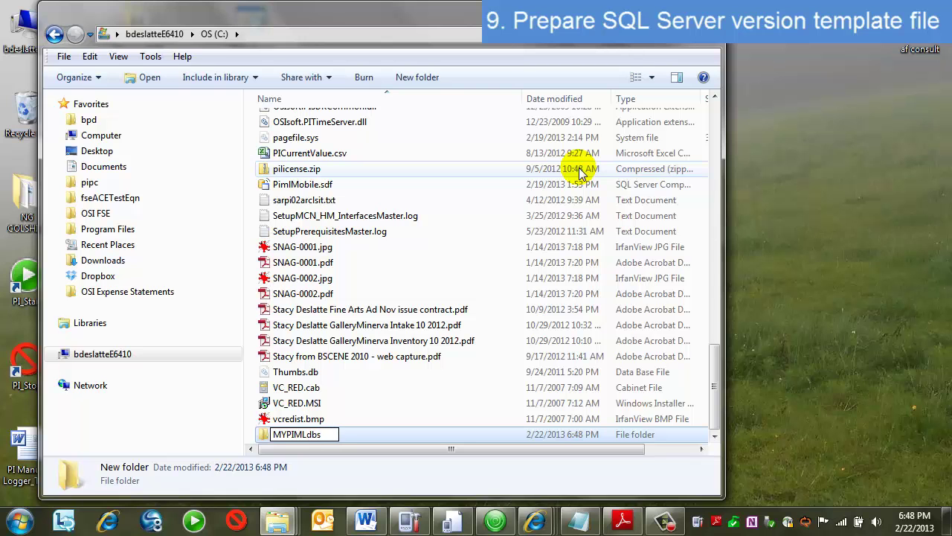
- Paste the copied PimlWindows2008 data and log files into C:\MYPIMLdbs
left_click(264, 434)
double_click(264, 434)
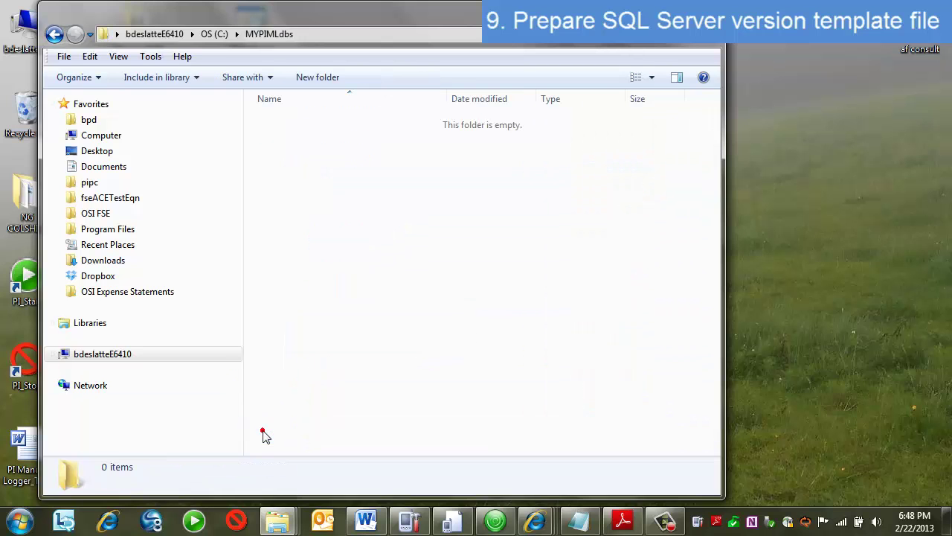
right_click(313, 165)
left_click(351, 269)
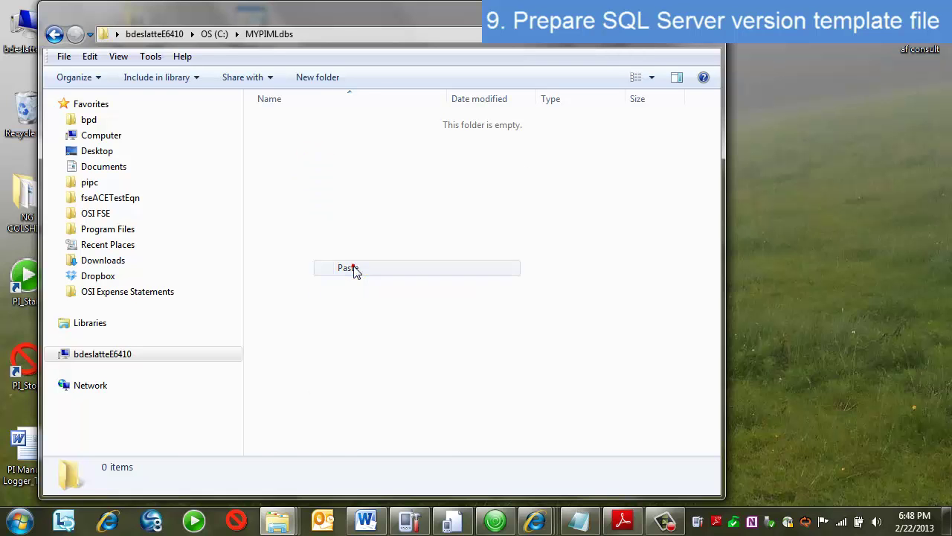
- Check the properties of both pasted PimlWindows2008 database files
left_click(304, 187)
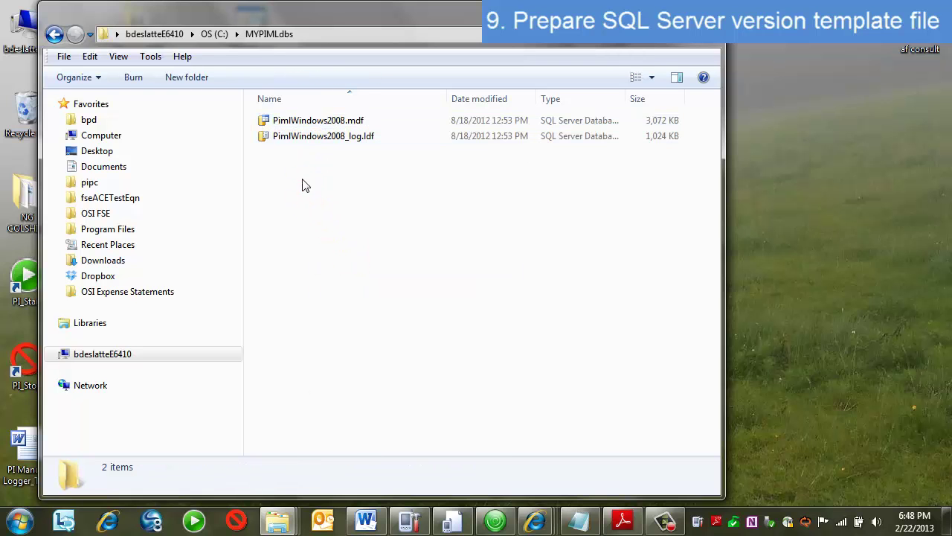
left_click(290, 123)
left_click(292, 135, "shift")
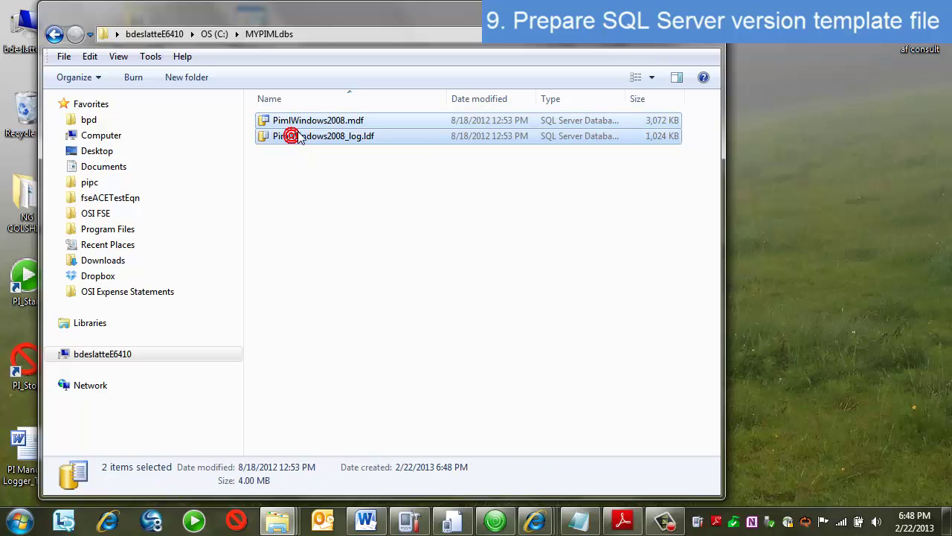
right_click(296, 134)
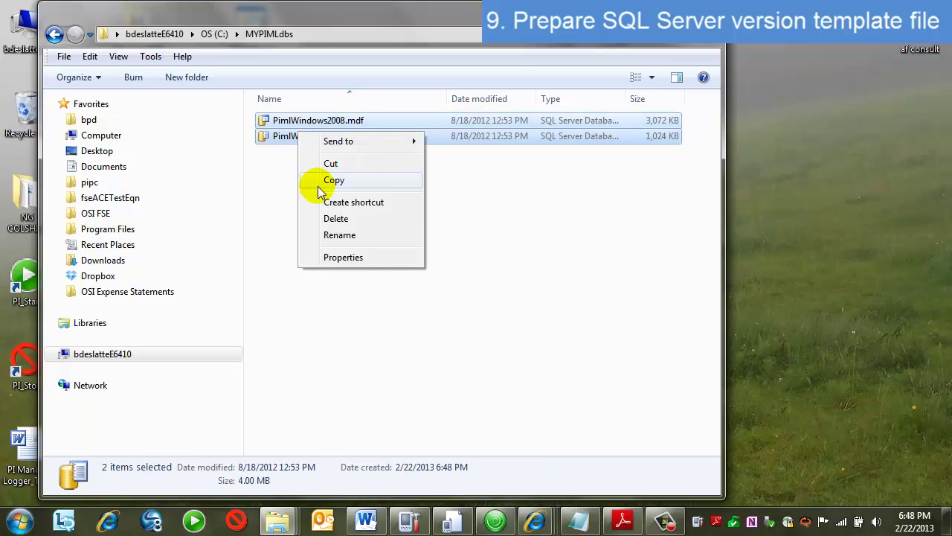
left_click(341, 256)
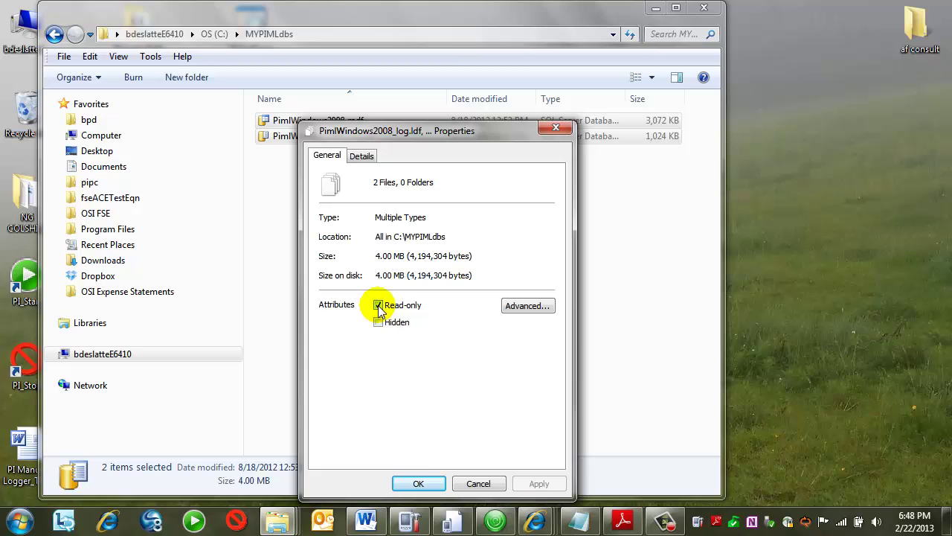
left_click(416, 482)
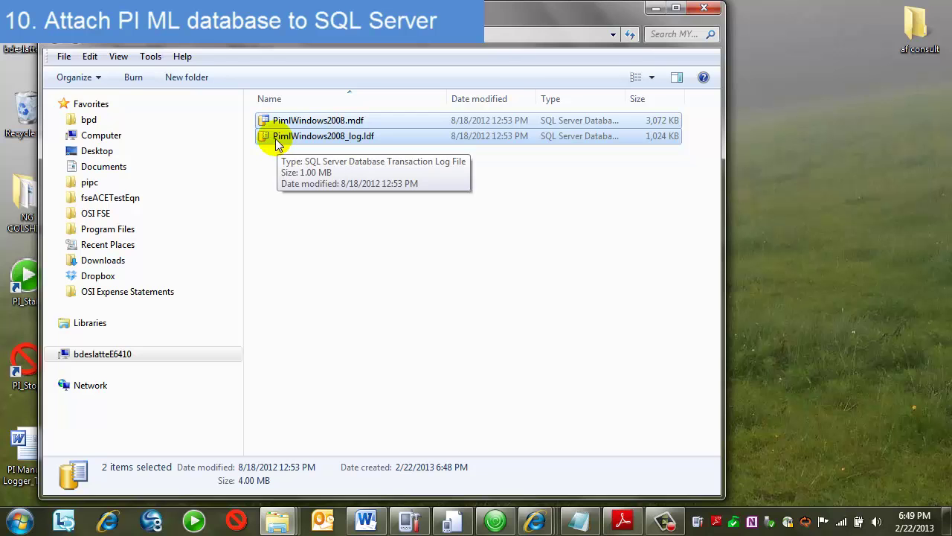
- Launch SQL Server Management Studio 2008 as administrator from the Start menu
left_click(21, 522)
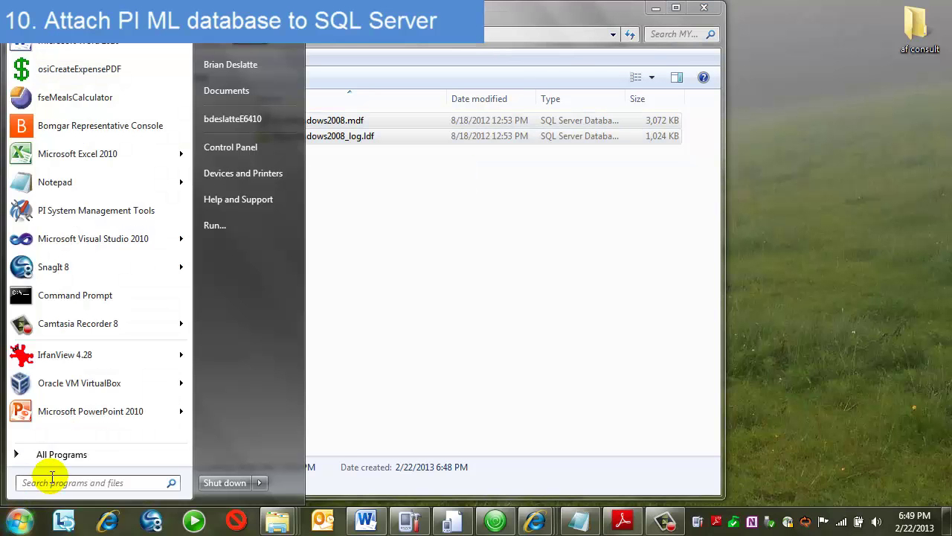
left_click(57, 450)
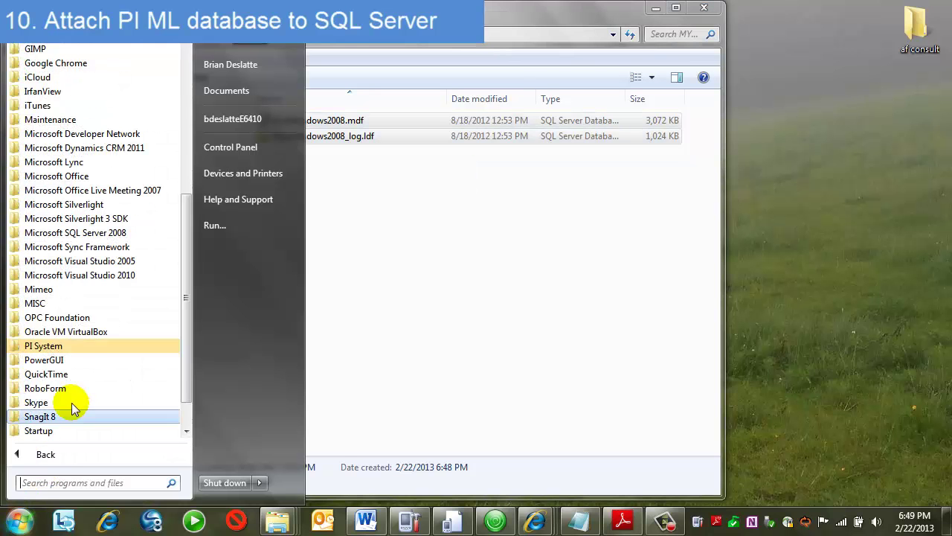
left_click(74, 232)
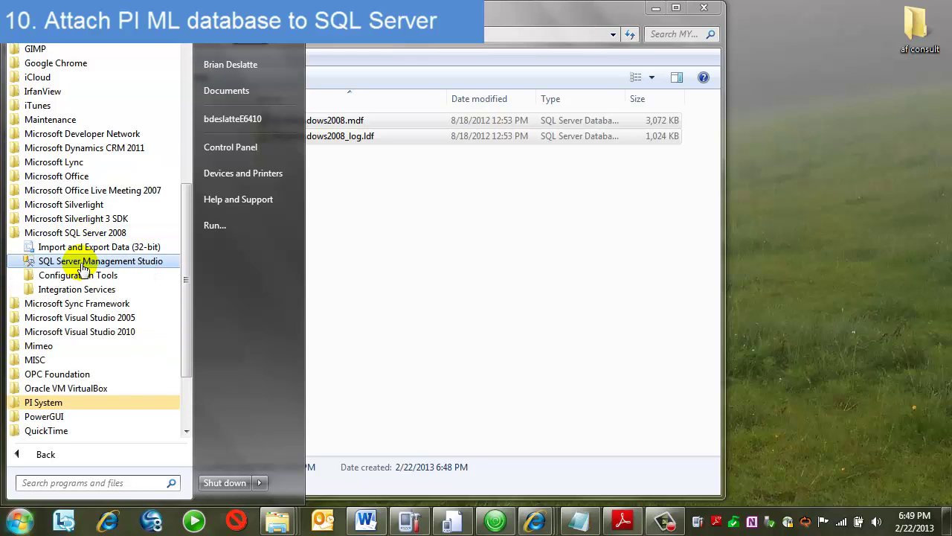
right_click(82, 268)
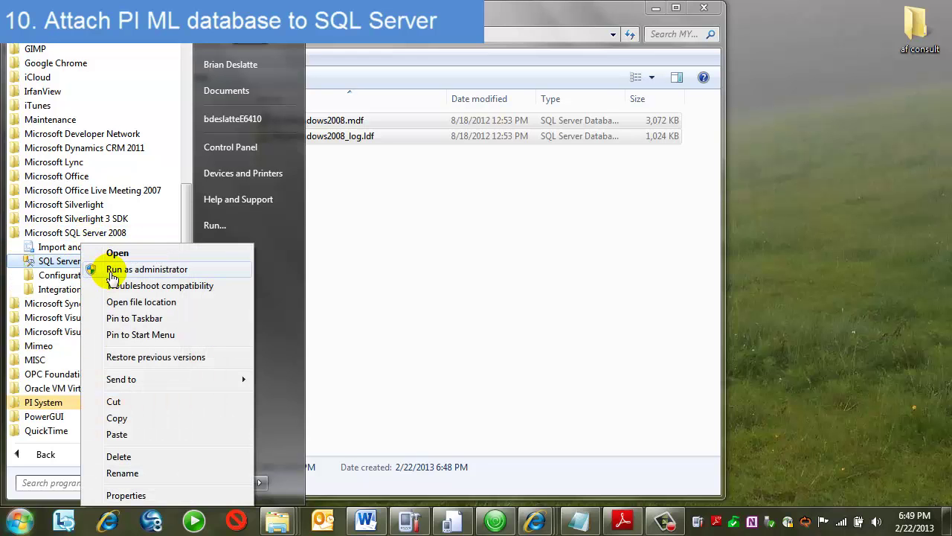
left_click(113, 272)
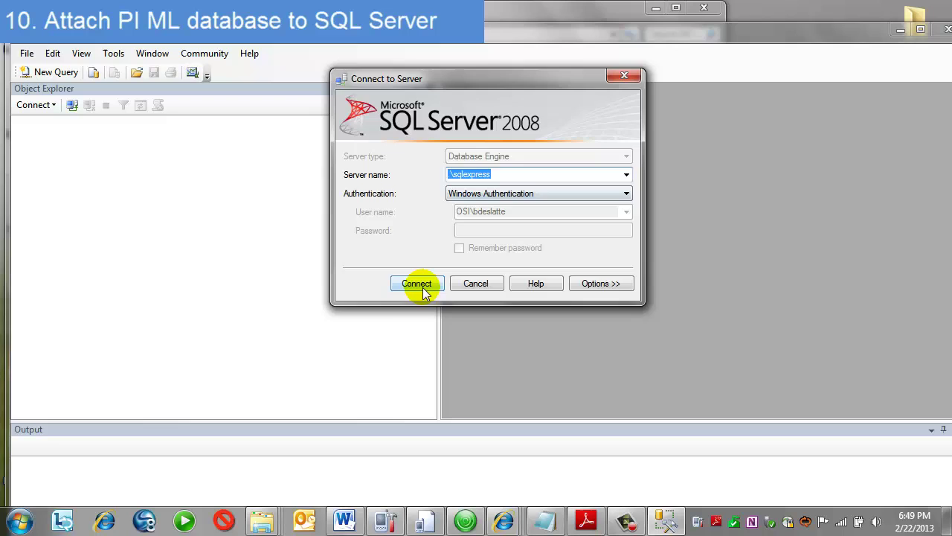
- Connect to .\sqlexpress and bring up the Attach option on the Databases node
left_click(419, 285)
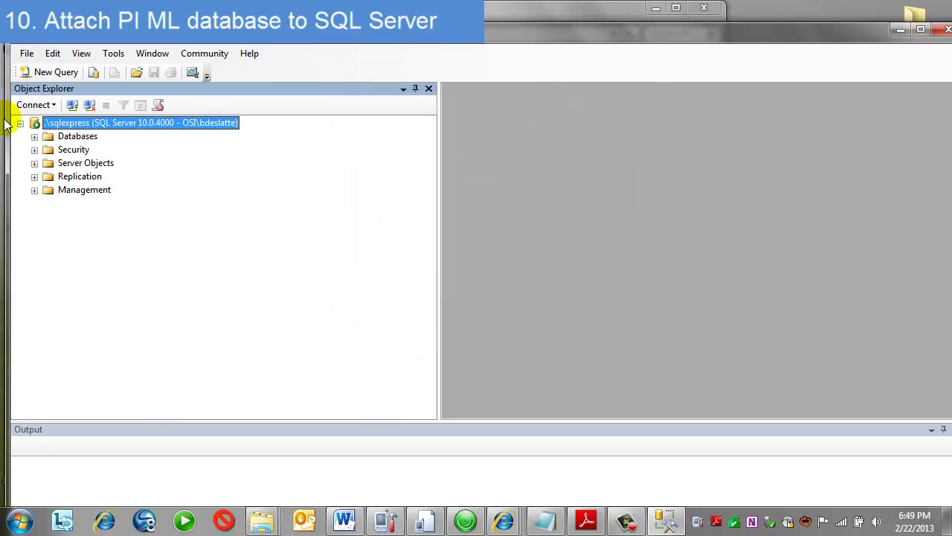
left_click(34, 137)
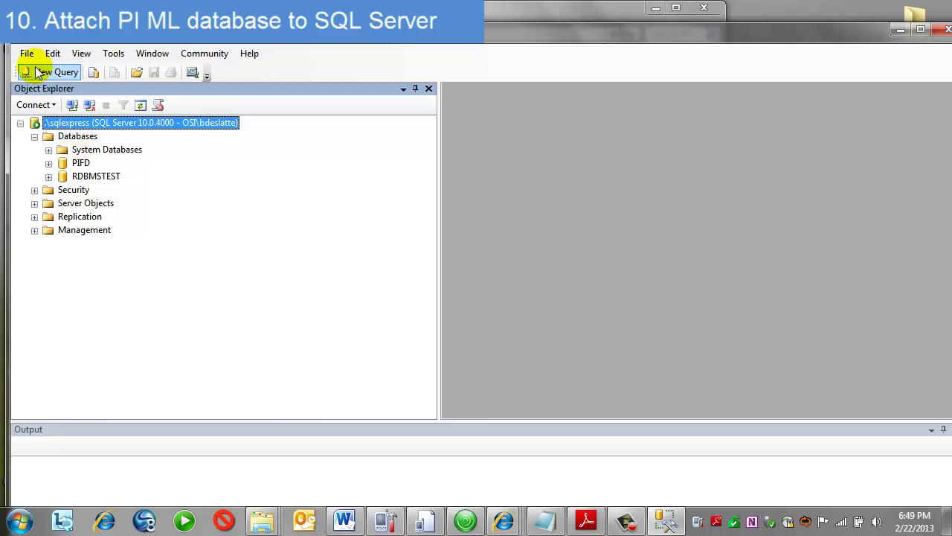
right_click(74, 137)
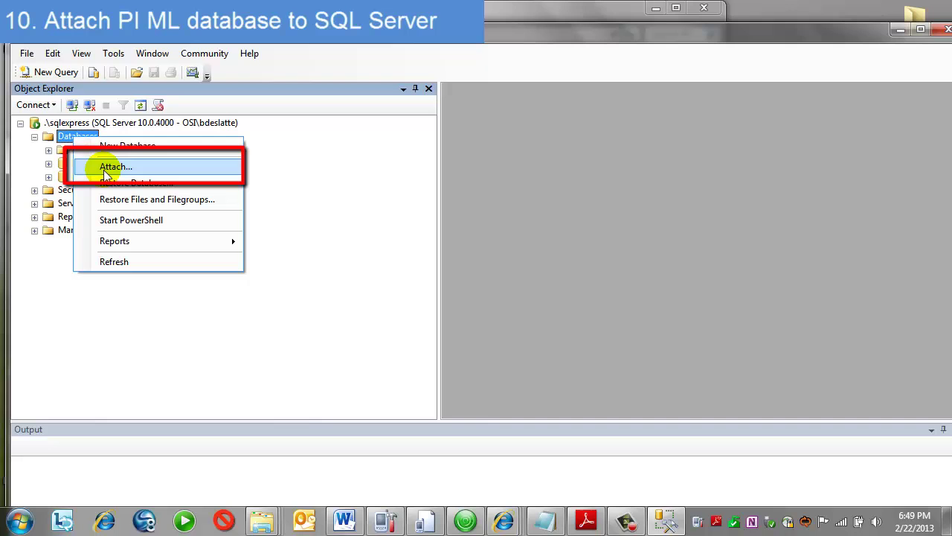
- Attach MYPIMLdbs\PimlWindows2008.mdf as the PimlWindows database and close the MYPIMLdbs folder window
left_click(107, 168)
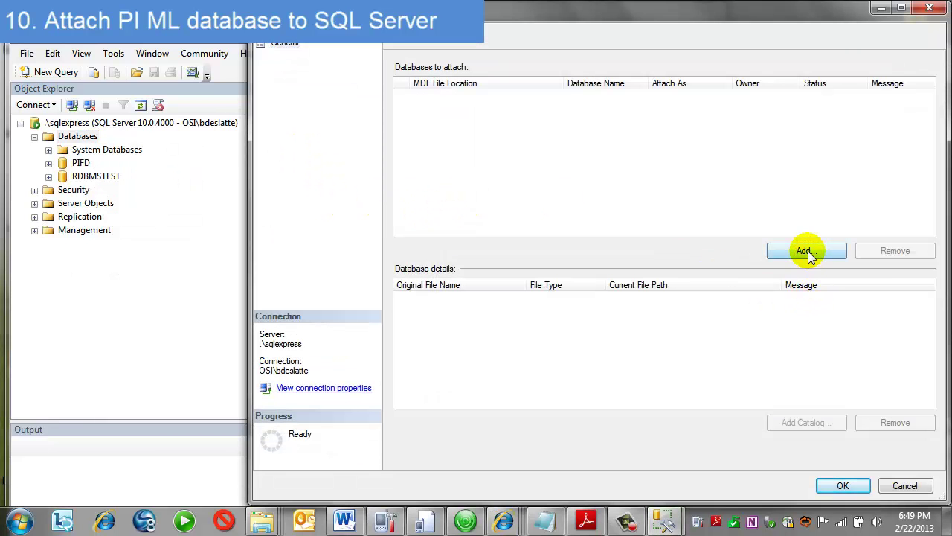
left_click(807, 255)
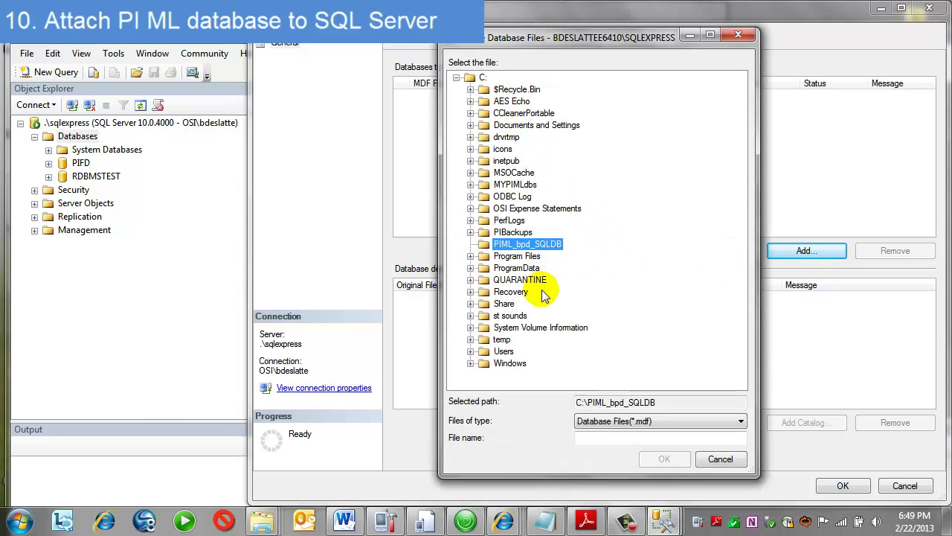
double_click(520, 182)
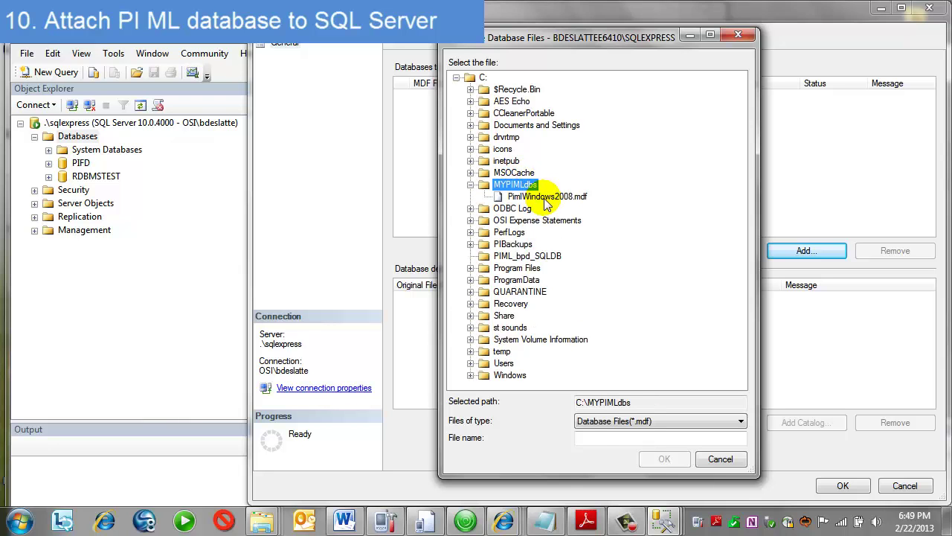
left_click(543, 198)
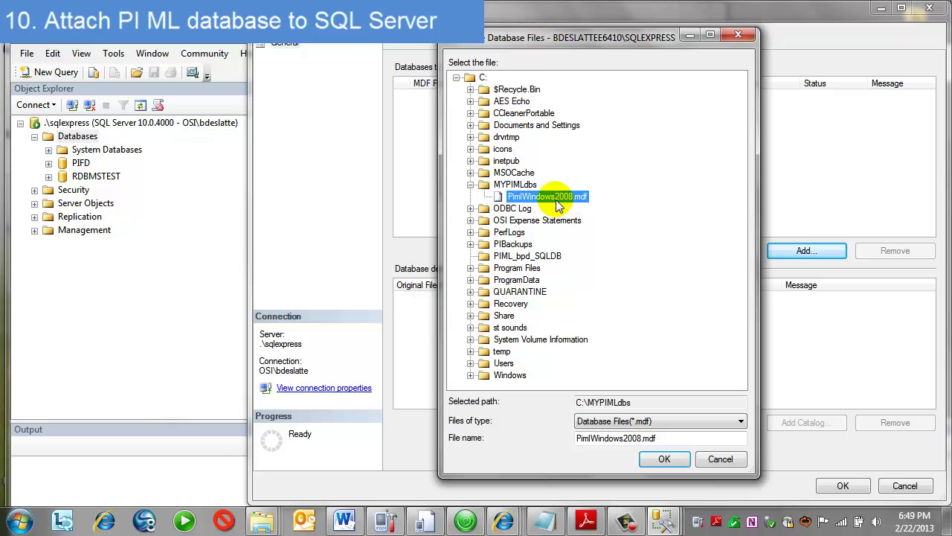
left_click(660, 459)
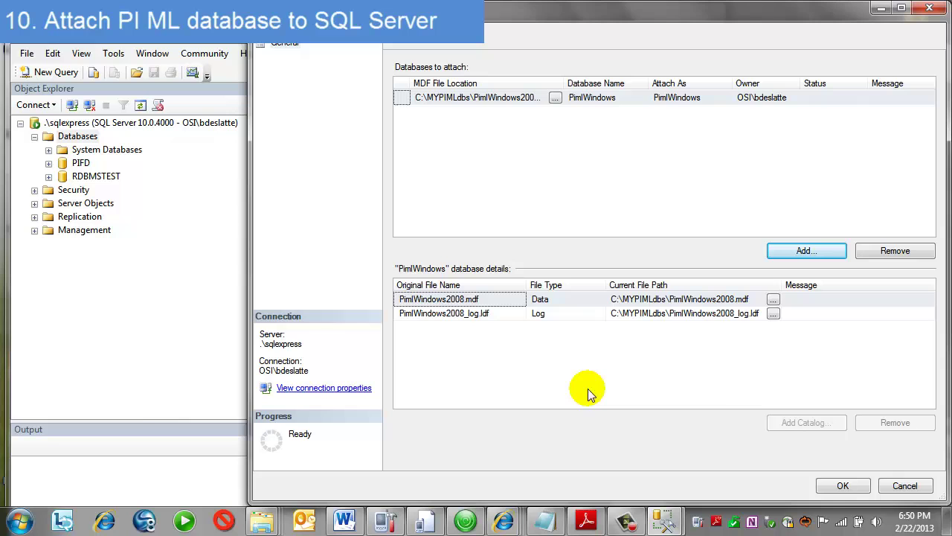
left_click(842, 485)
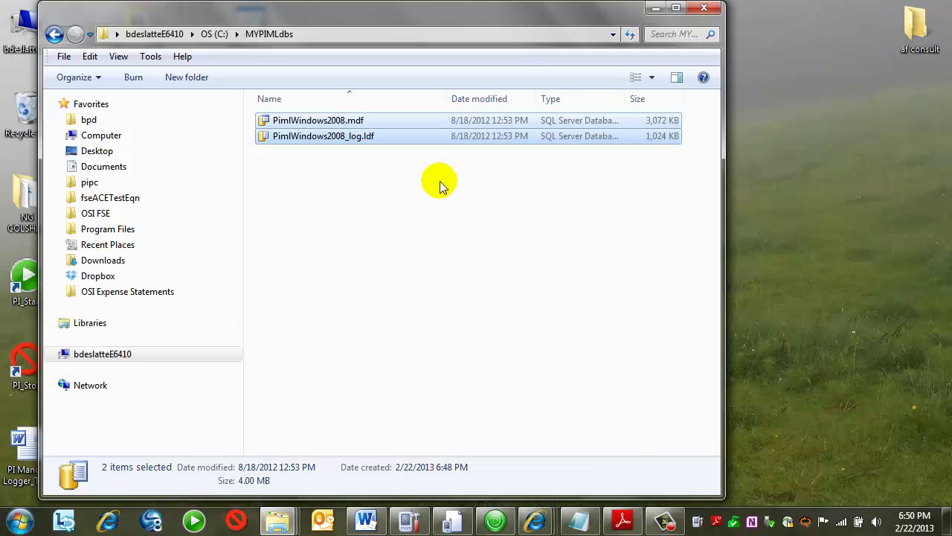
left_click(703, 11)
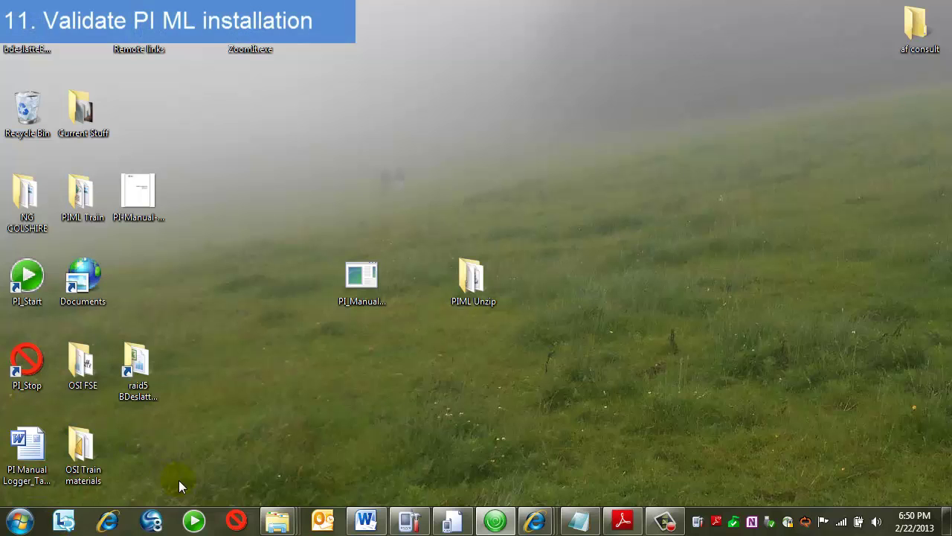
- Run PI Manual Logger from PI System > PI Manual Logger as administrator
left_click(20, 525)
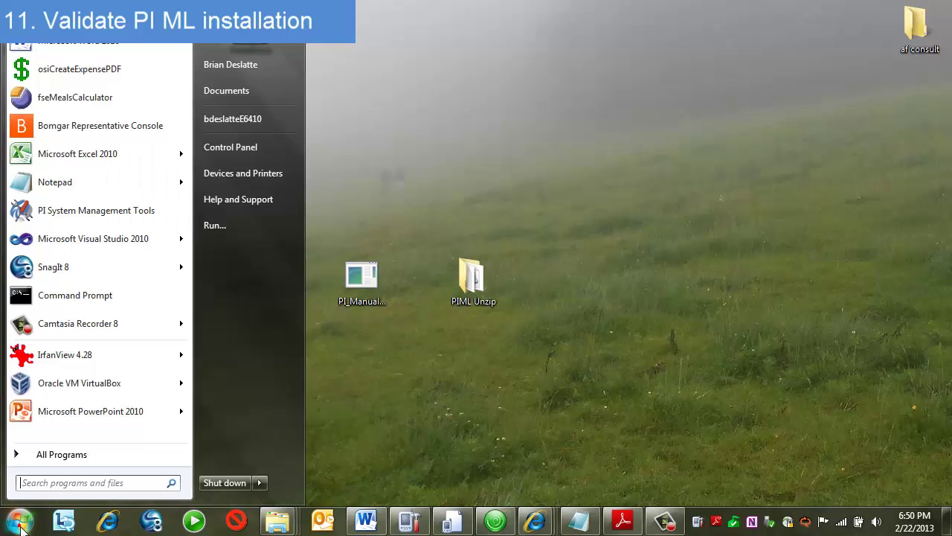
left_click(64, 461)
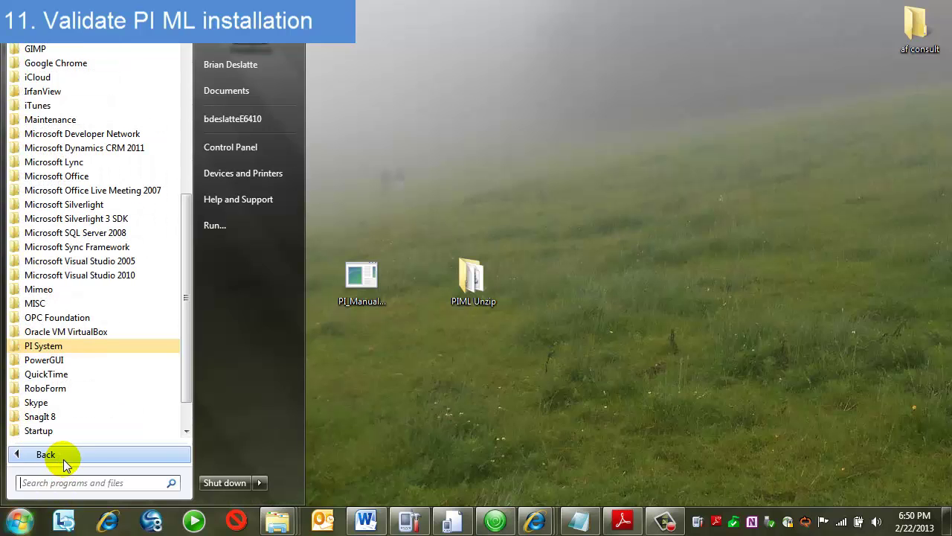
left_click(45, 347)
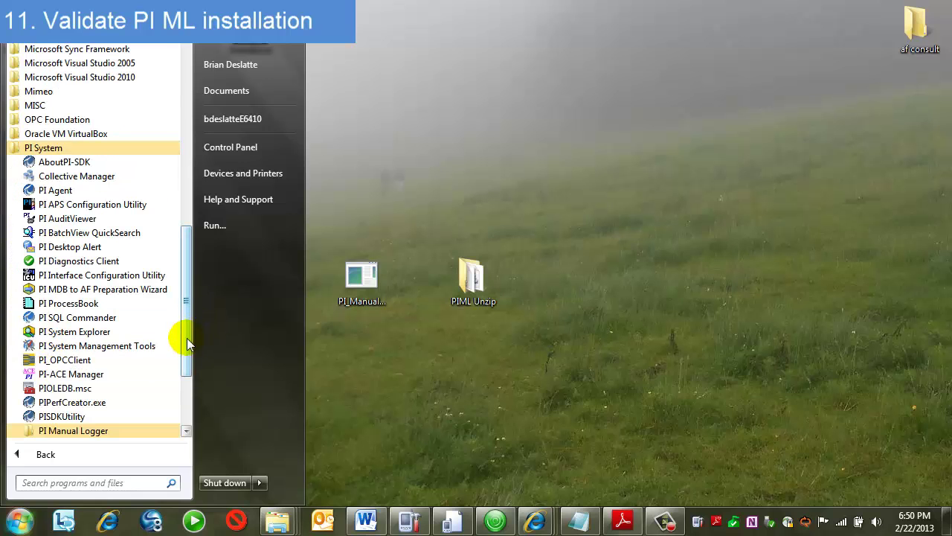
left_click(104, 317)
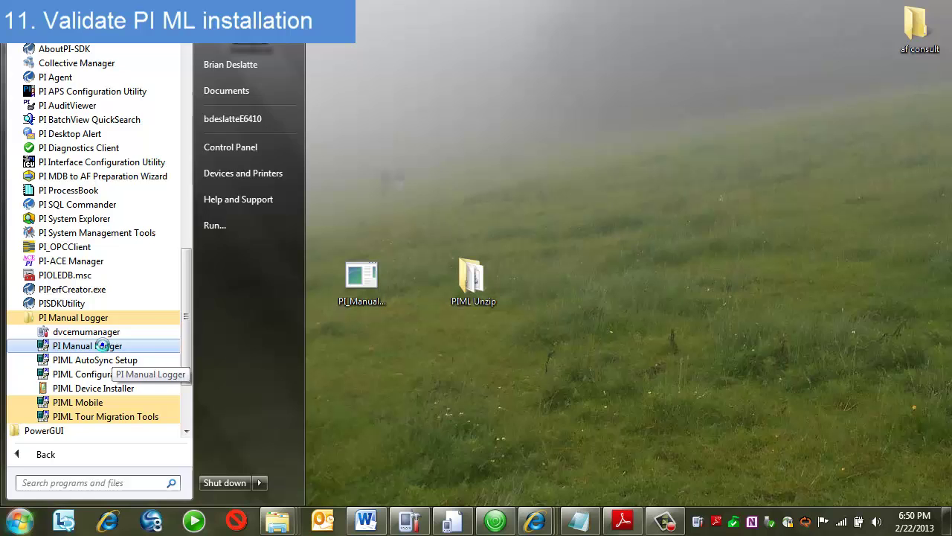
right_click(105, 348)
left_click(186, 109)
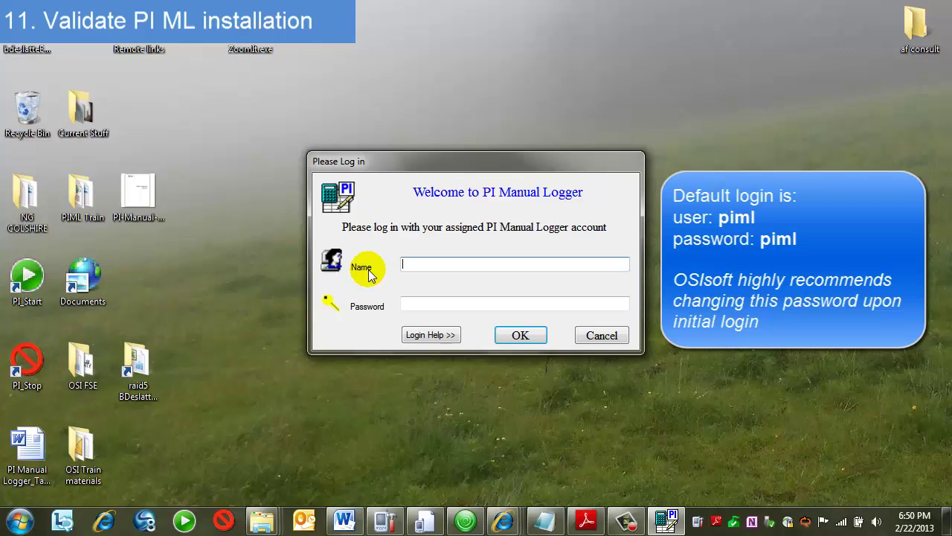
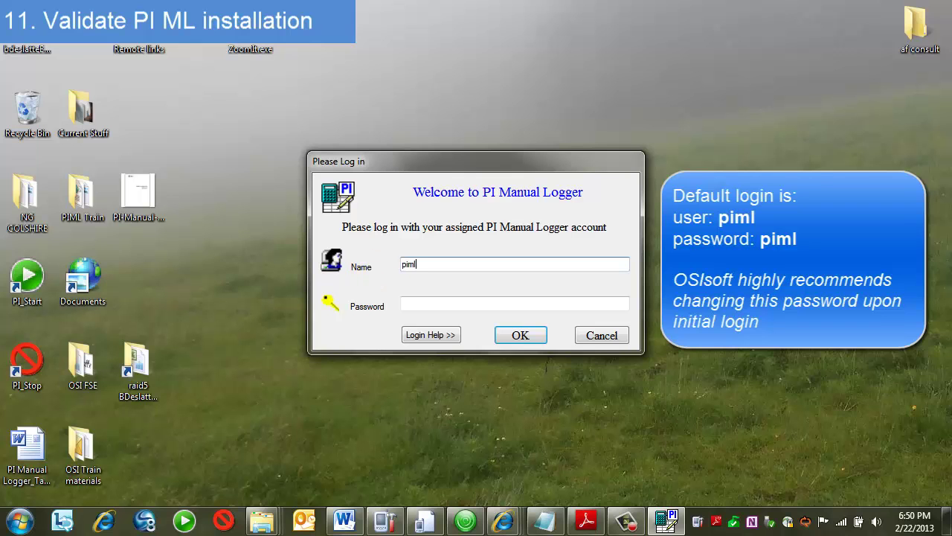
left_click(425, 305)
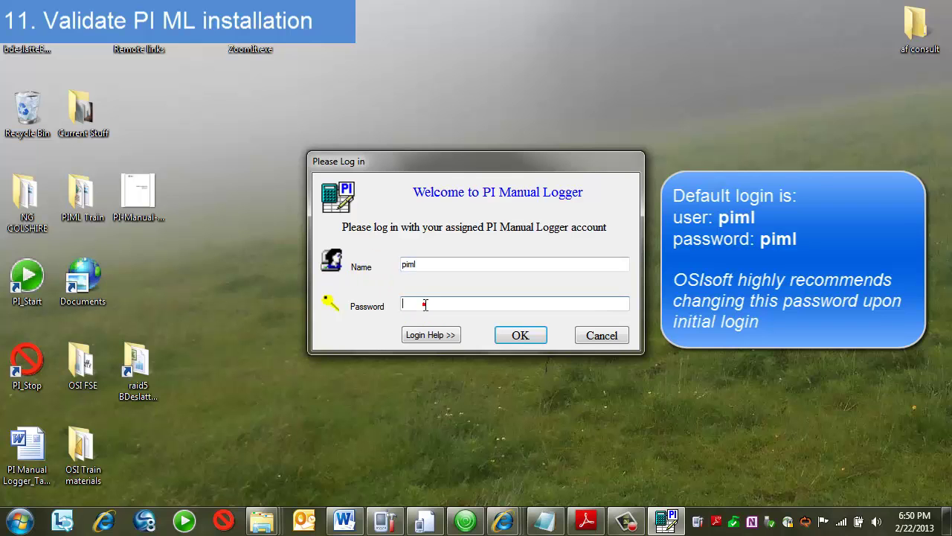
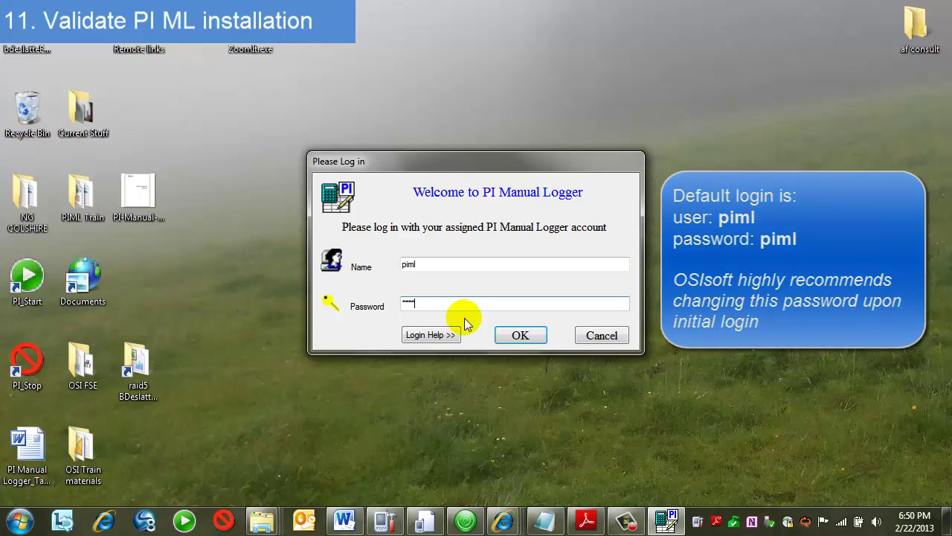
left_click(520, 335)
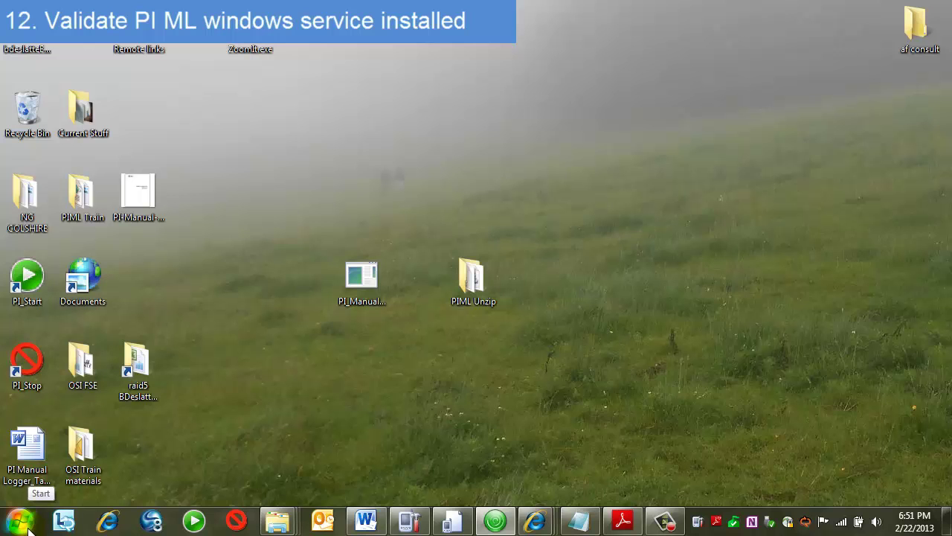
- Open services.msc and check PI Manual Logger Windows Services is Started and Automatic
left_click(26, 527)
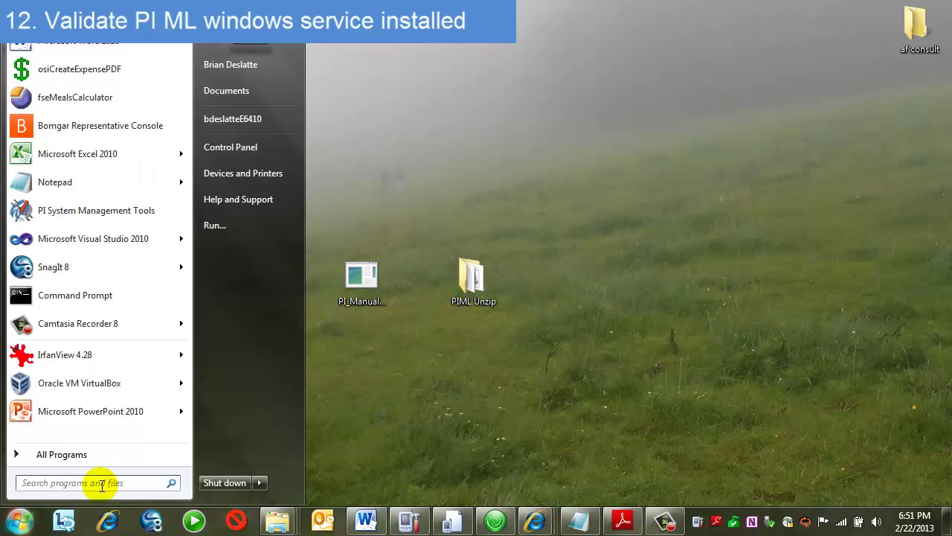
type("services.")
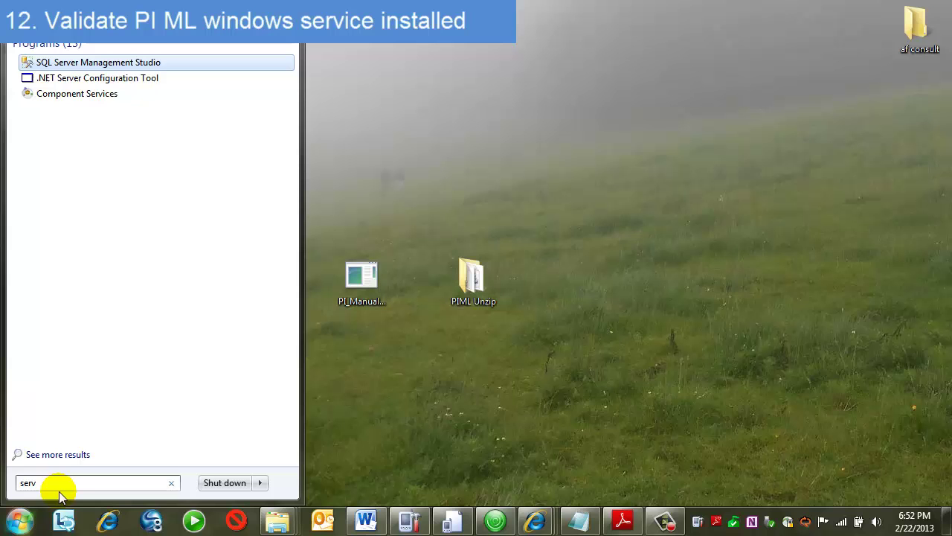
type("m")
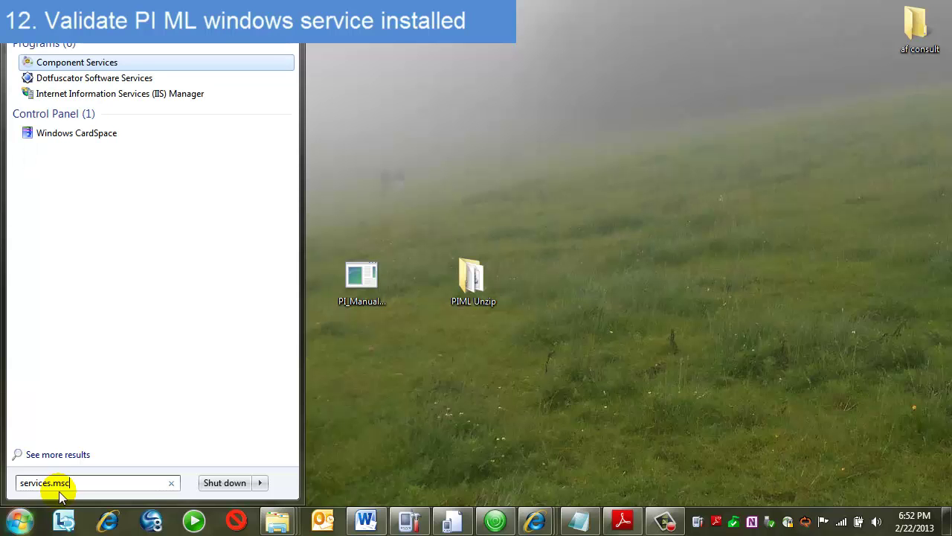
type("sc")
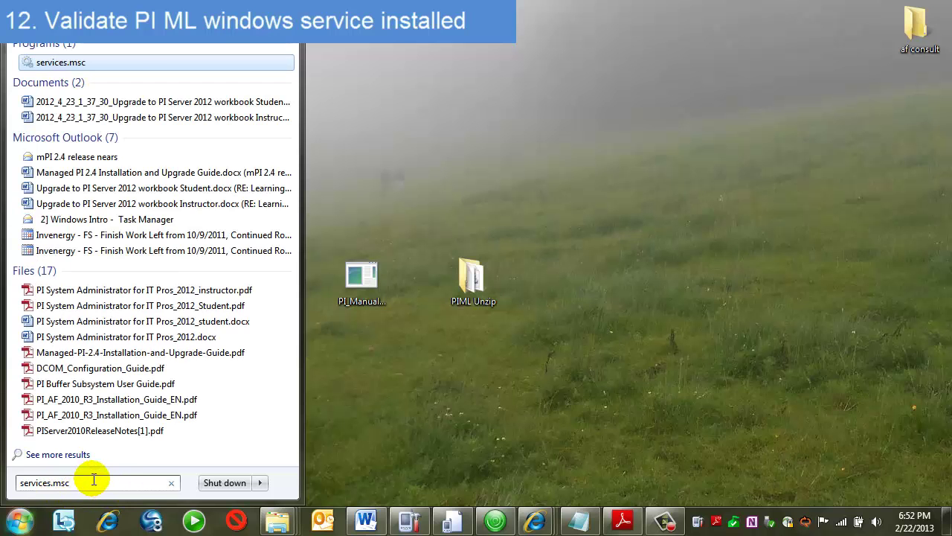
key("Return")
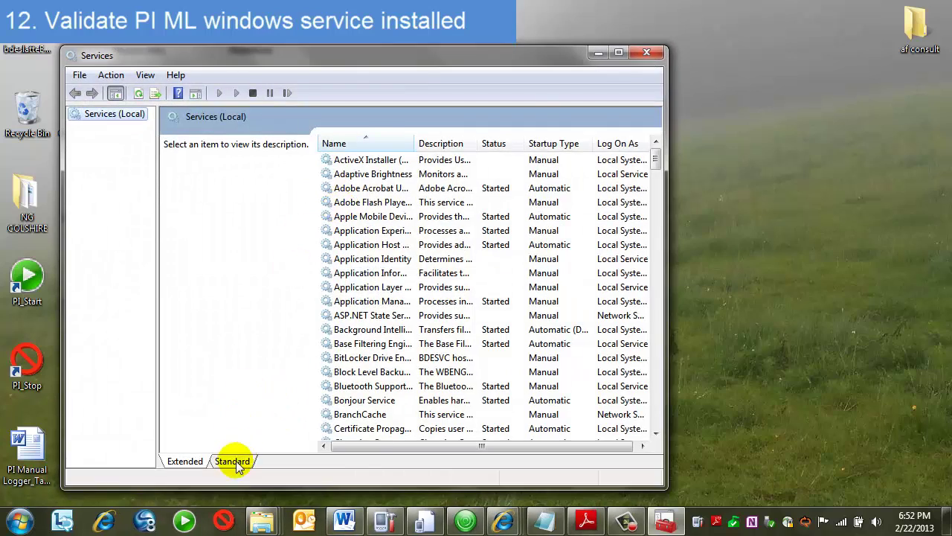
left_click(234, 461)
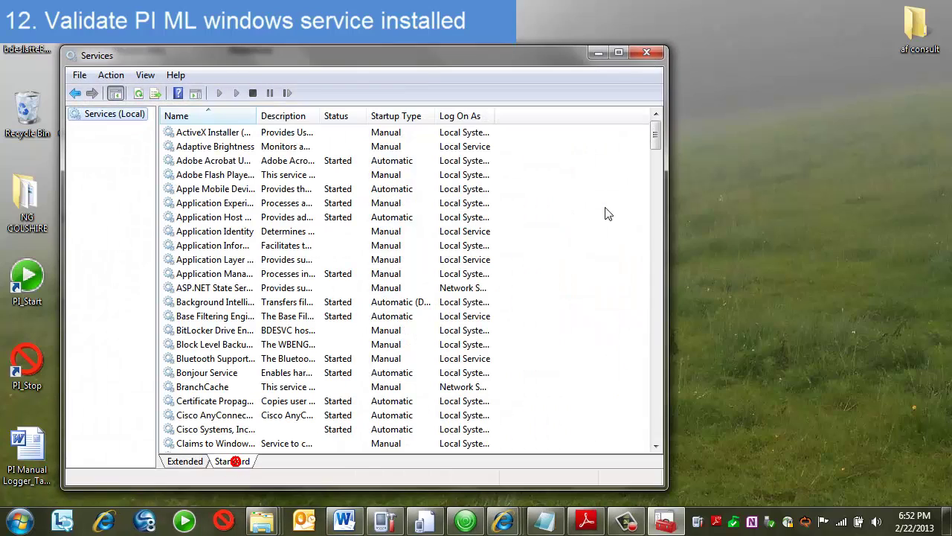
mouse_move(654, 126)
left_mouse_down()
mouse_move(663, 201)
mouse_move(647, 302)
mouse_move(644, 277)
left_mouse_up()
left_click(250, 206)
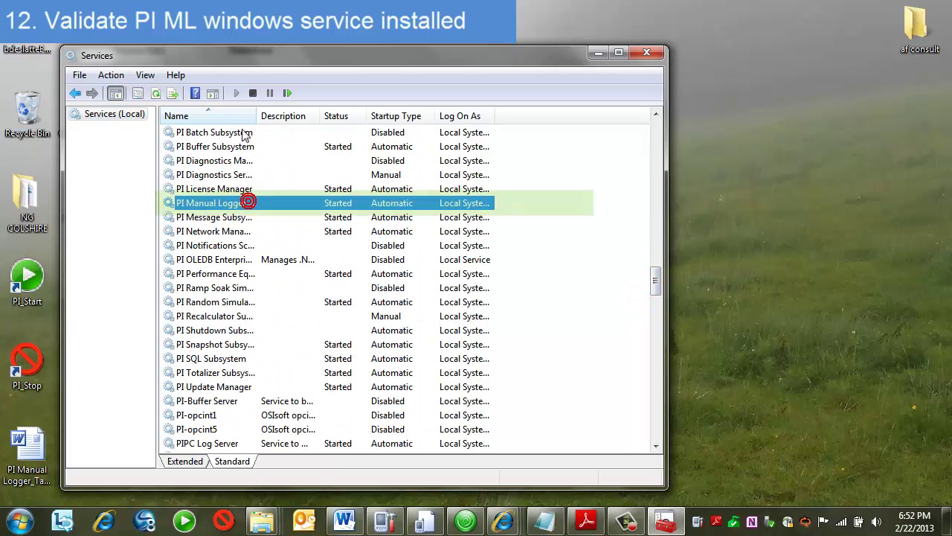
left_click_drag(258, 114, 353, 112)
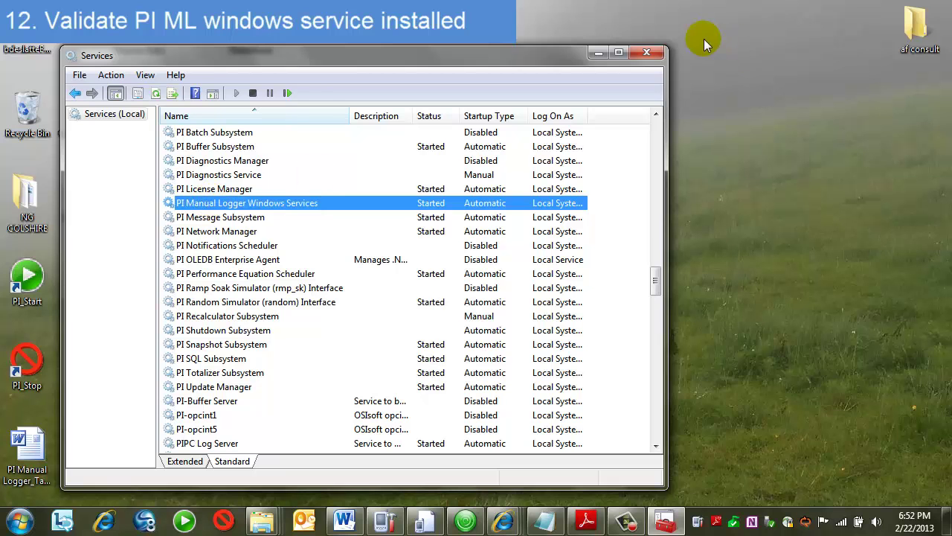
- Close Services and launch PIML Configuration Tools from the PI Manual Logger program folder
left_click(646, 52)
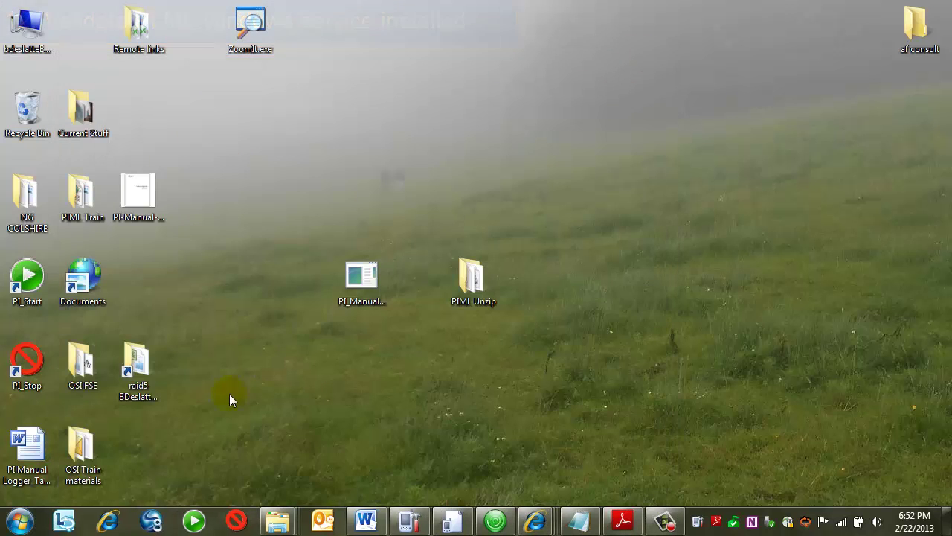
left_click(18, 521)
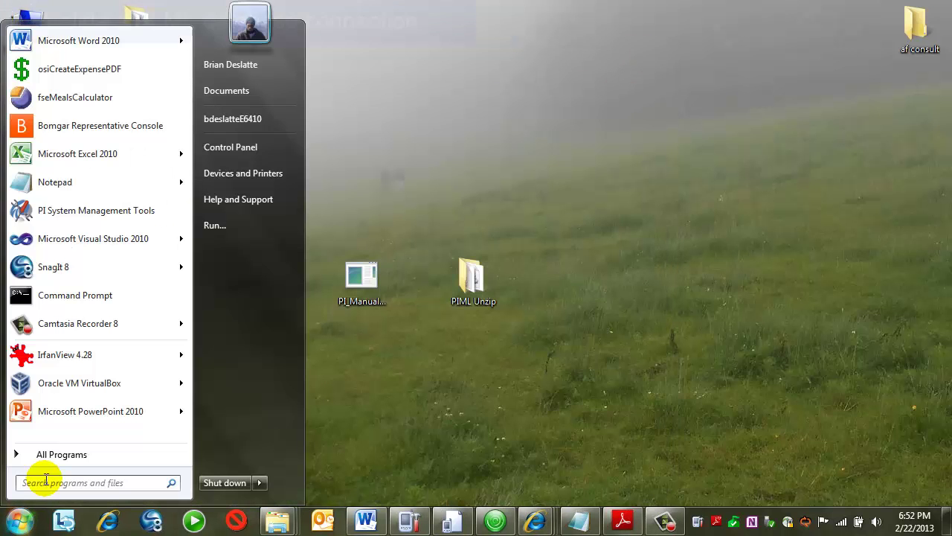
left_click(59, 454)
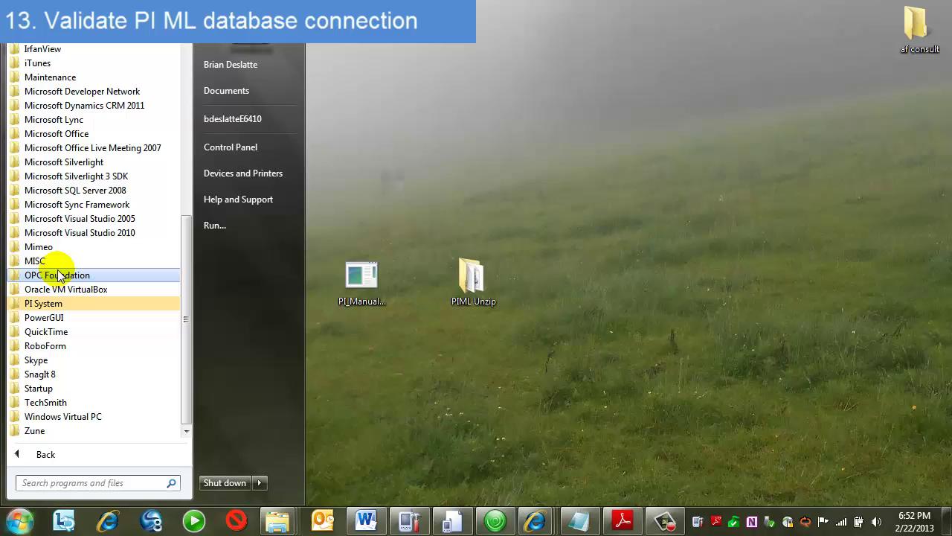
left_click(52, 304)
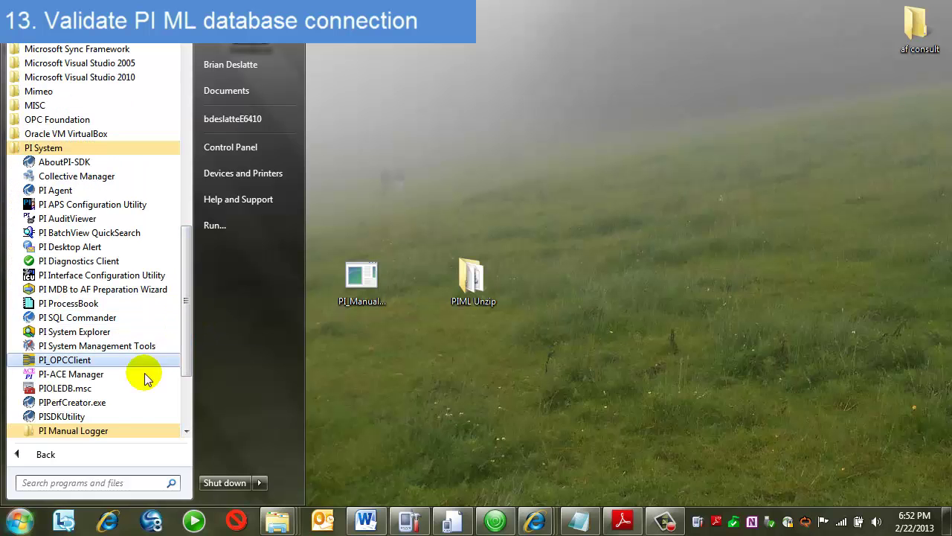
left_click(83, 431)
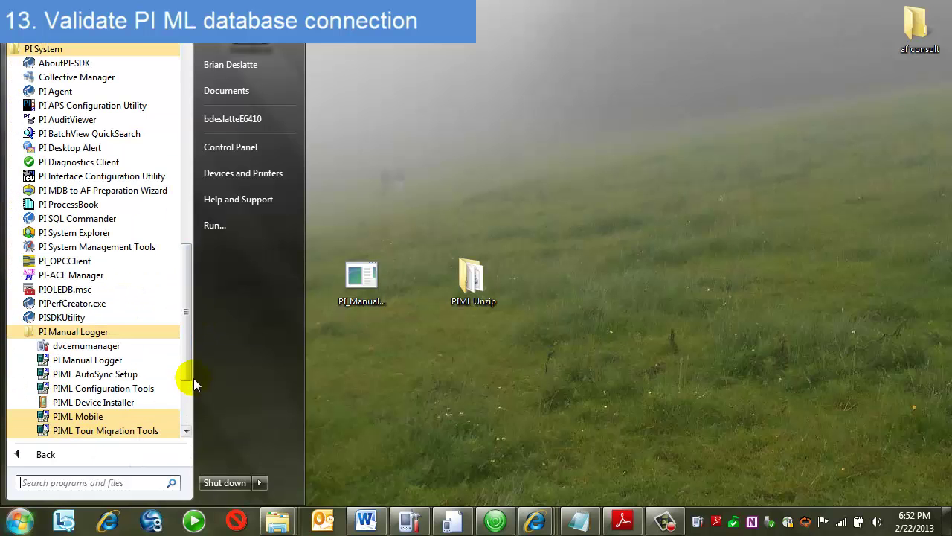
scroll(189, 361, "down", 1)
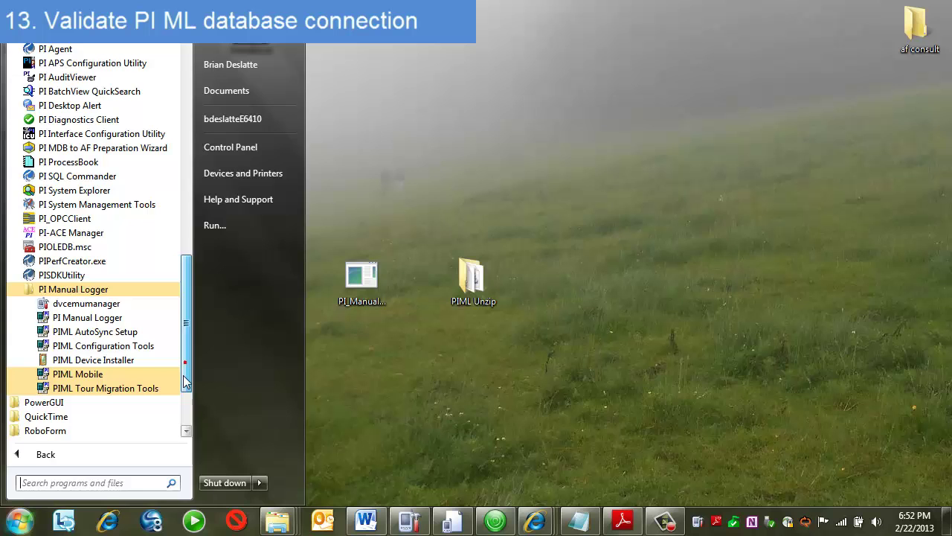
left_click(117, 346)
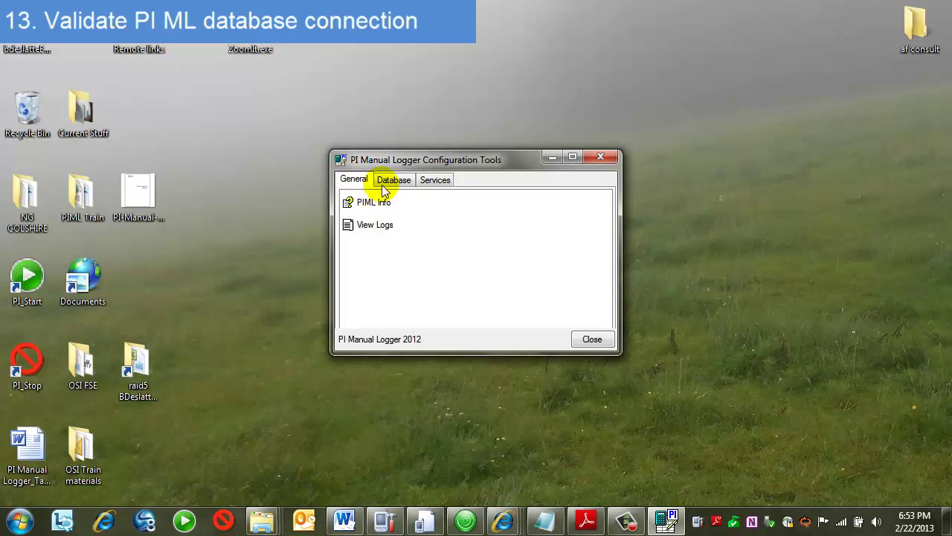
- Open the Database Connection Setup for PimlWindows on (local)\sqlexpress
left_click(392, 181)
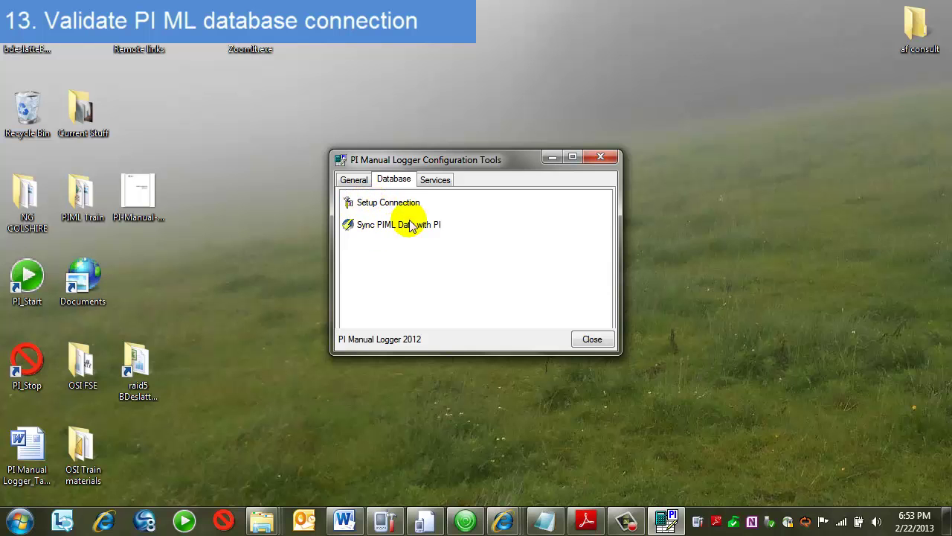
left_click(433, 180)
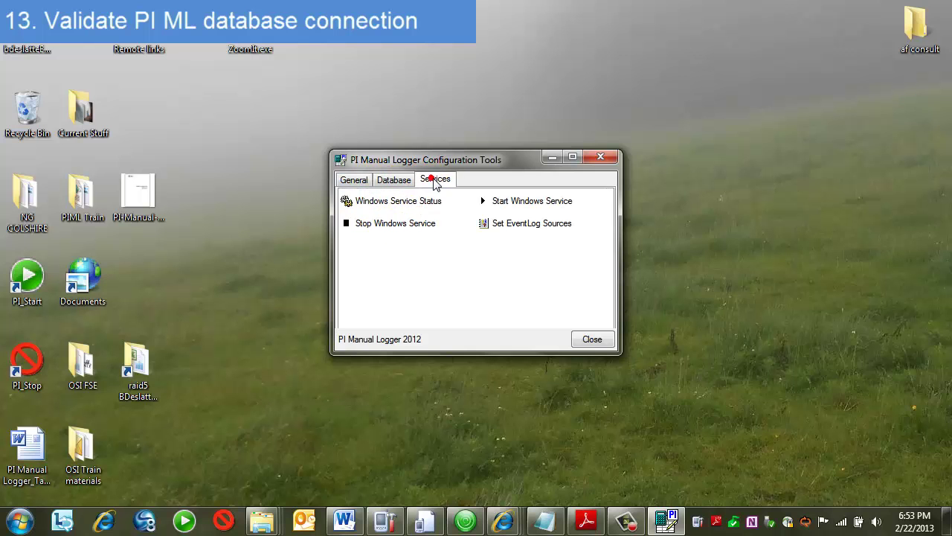
left_click(354, 184)
left_click(388, 182)
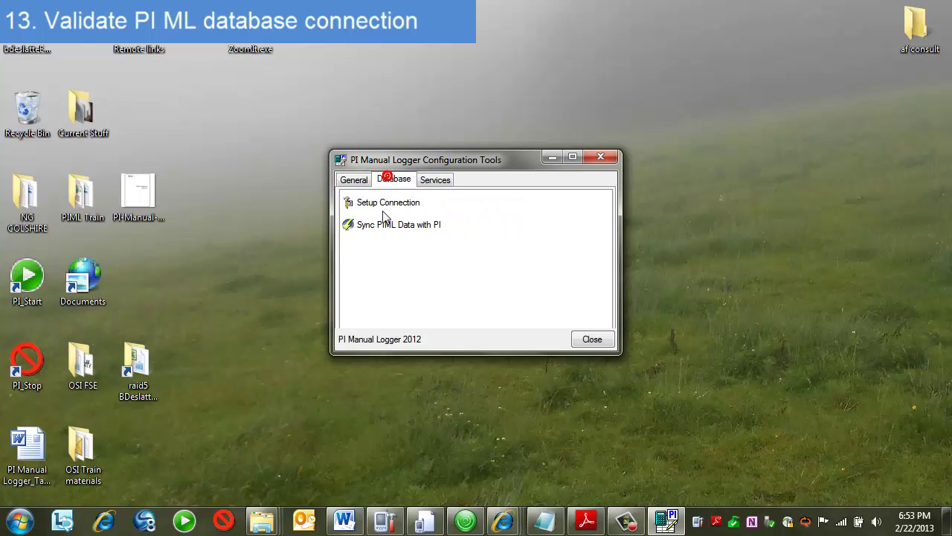
left_click(376, 205)
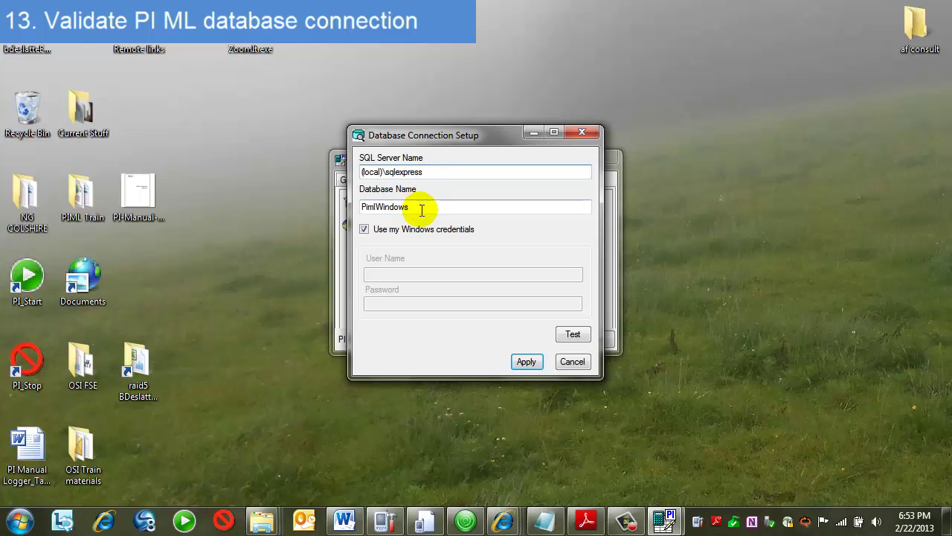
- Test the PimlWindows database connection and acknowledge the success message
left_click(572, 337)
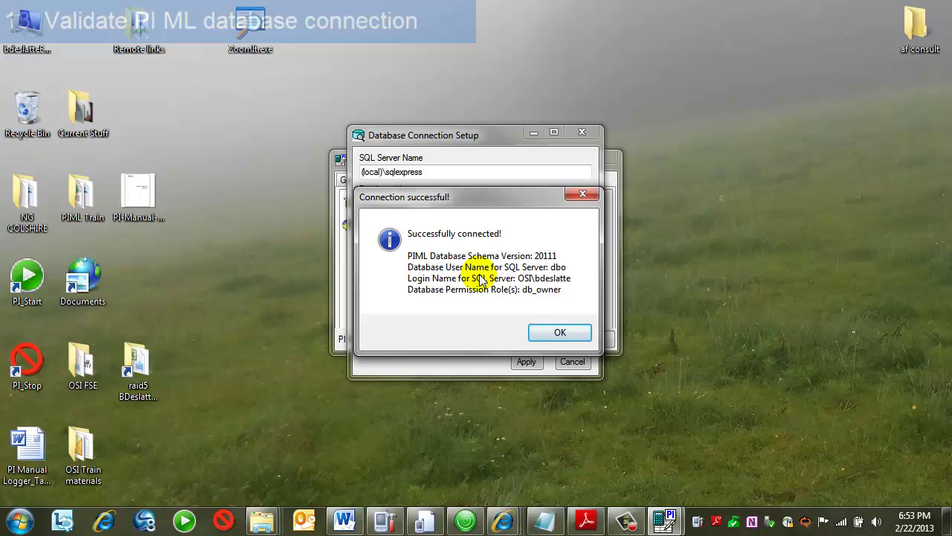
left_click(559, 334)
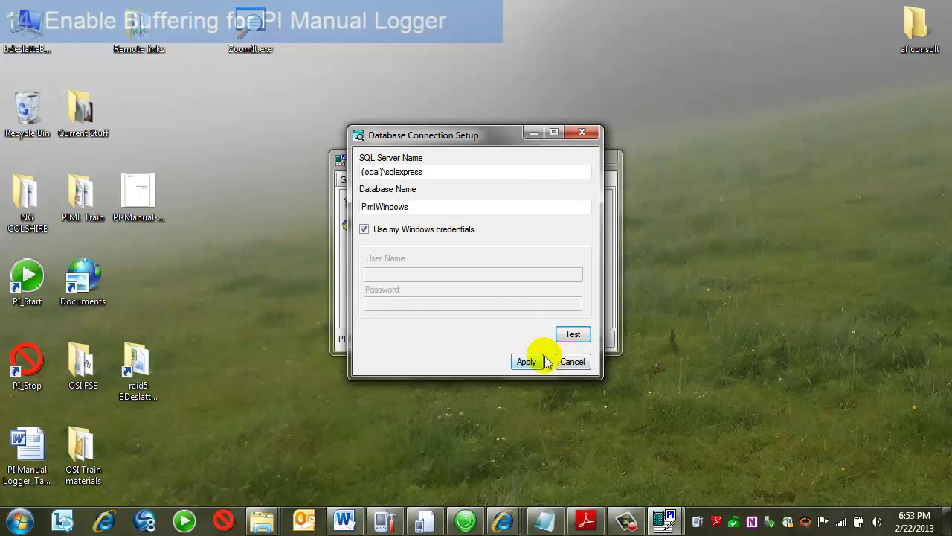